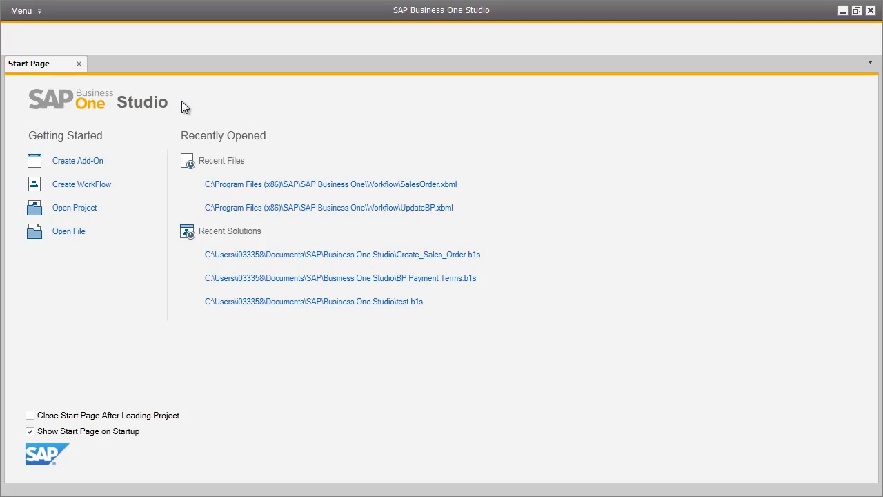
- Create a new workflow project named BP Credit Limits with package name BP Credit Limits
click(101, 186)
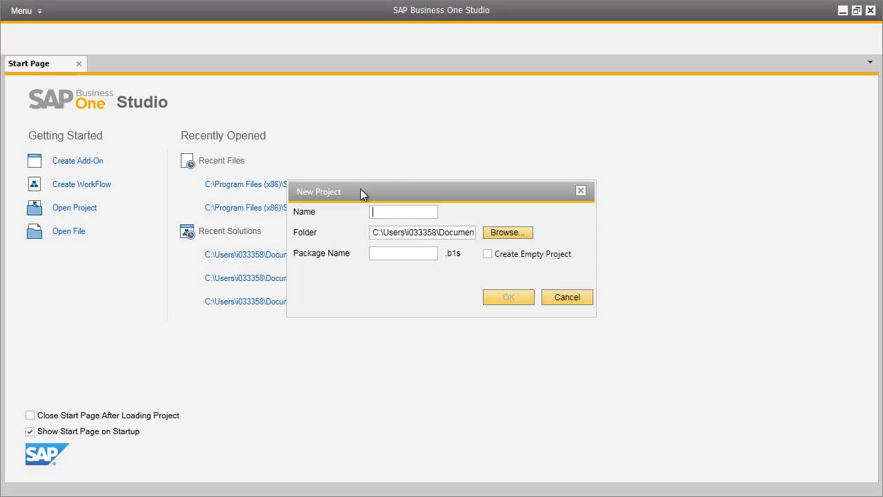
text(BP Credit Limits)
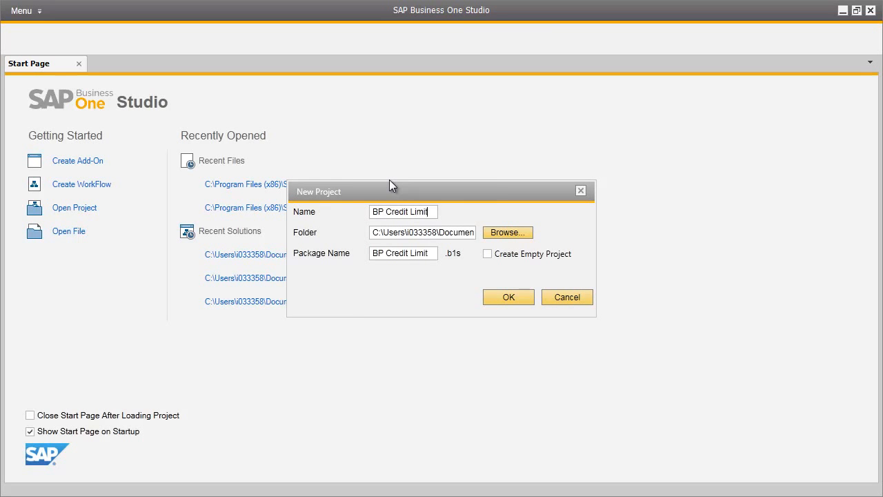
click(513, 298)
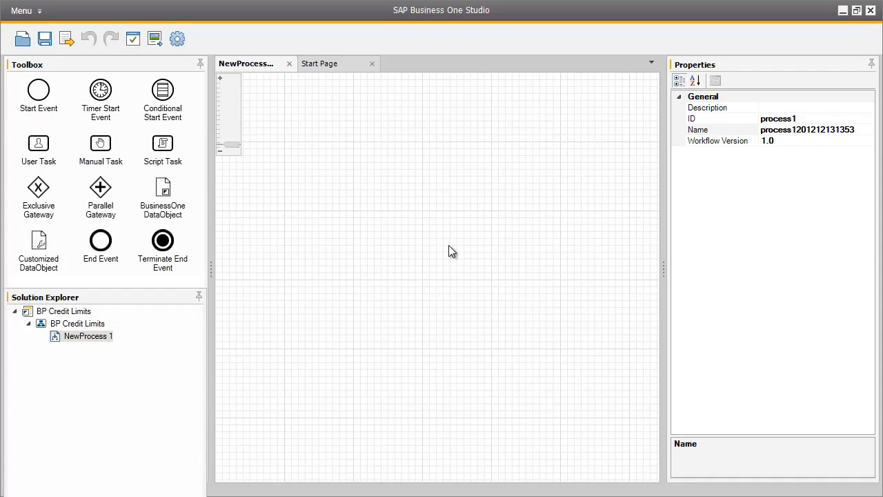
- Set the process ID and name both to BPCreditLimit
click(800, 119)
text(BPCre)
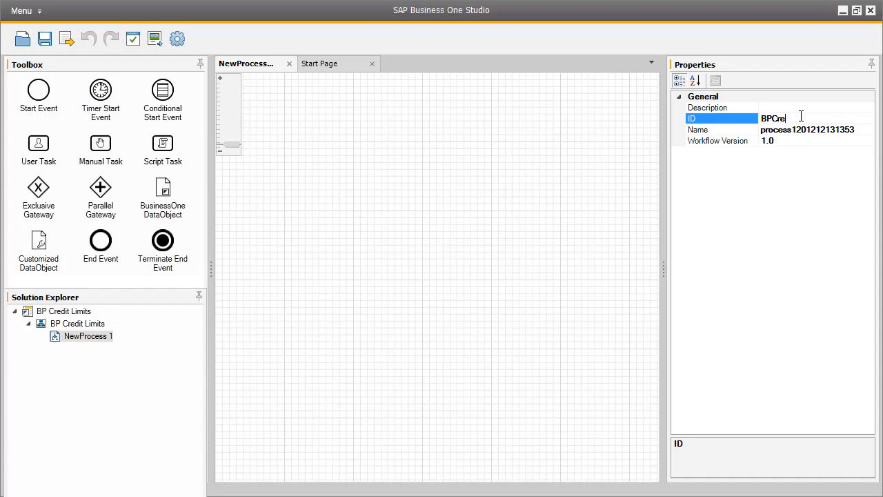
text(ditLimit)
click(834, 129)
click(833, 129)
text(BPCreditLimi)
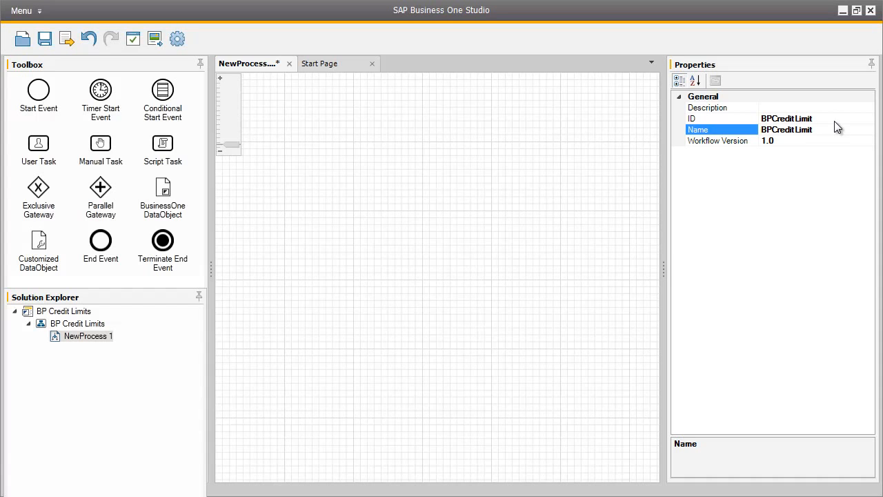
- Place a start event and a user task on the canvas and connect the start event to the task
drag(40, 89, 271, 214)
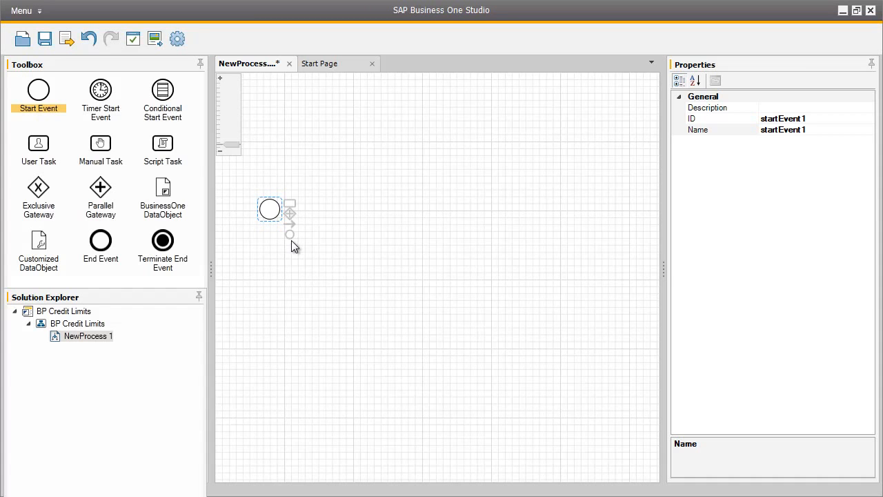
drag(40, 144, 345, 206)
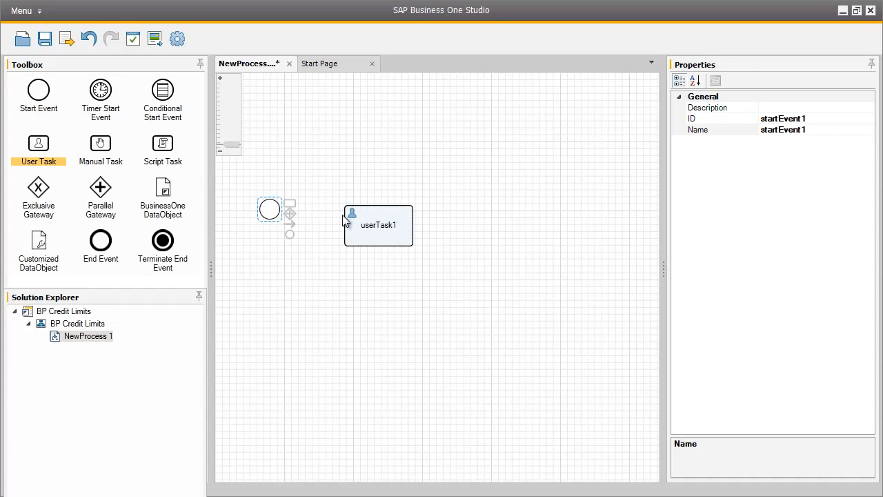
drag(290, 225, 346, 226)
click(400, 232)
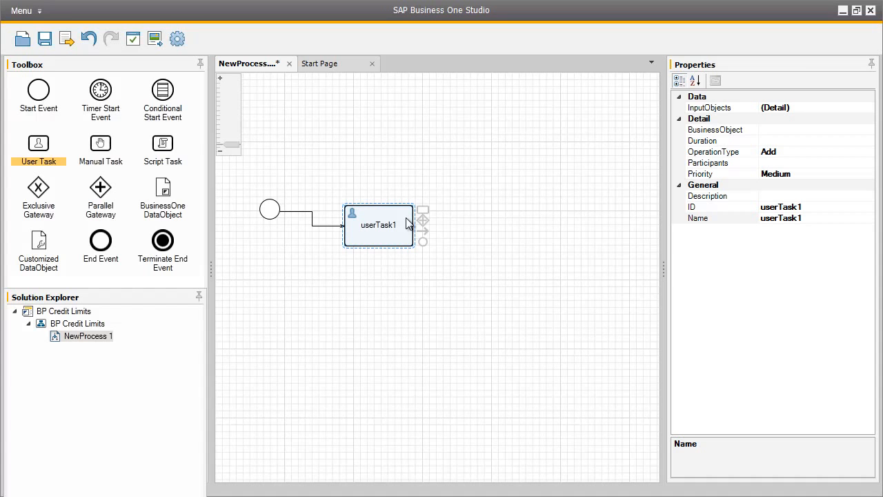
- Set the user task's business object to BusinessPartners, dismissing the company login
click(818, 129)
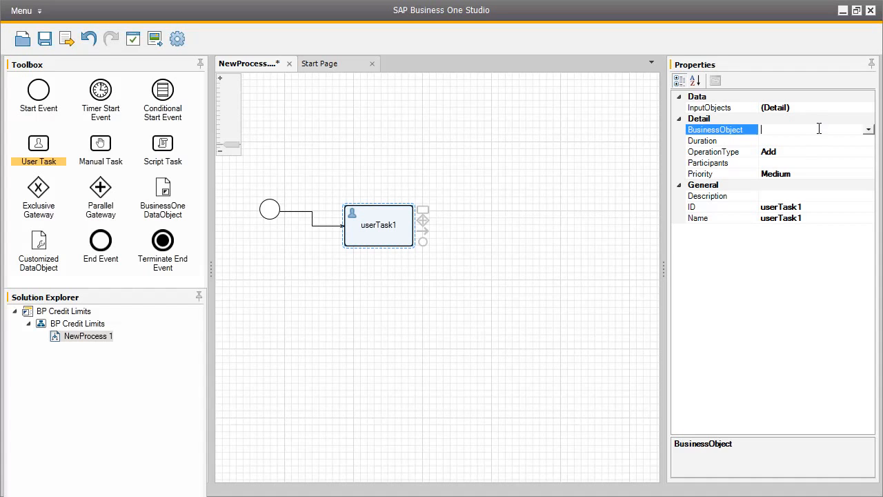
click(868, 131)
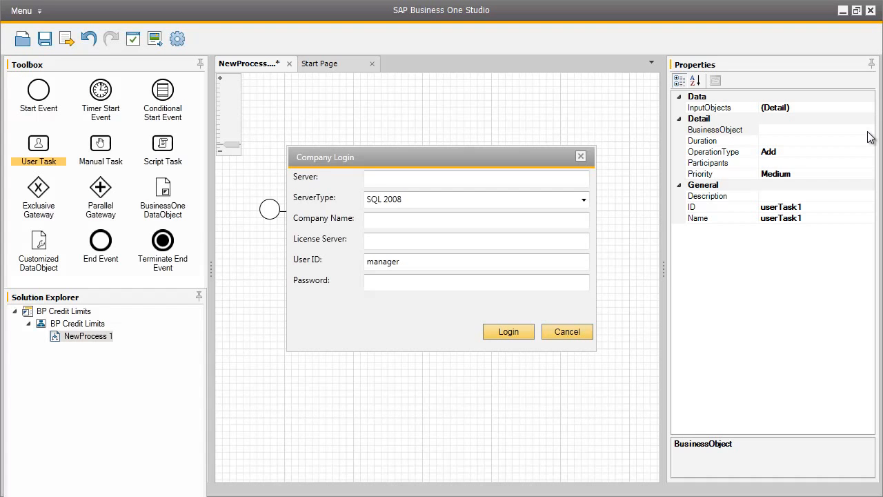
click(584, 333)
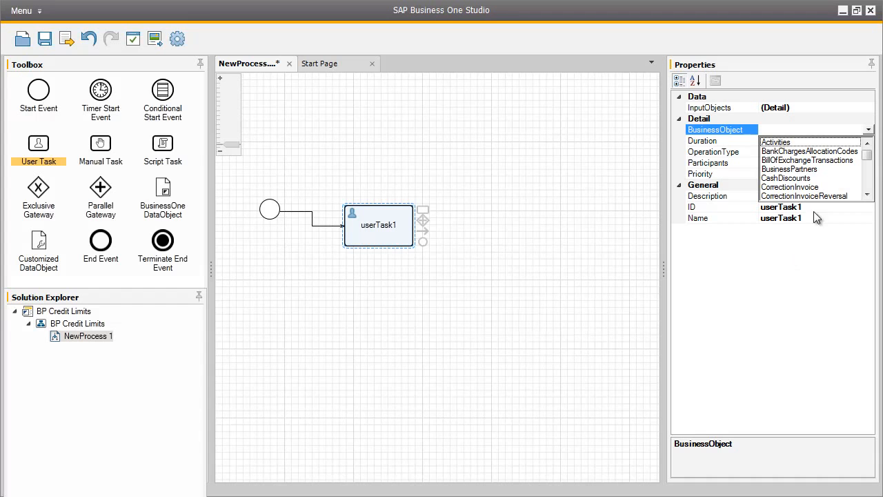
click(818, 172)
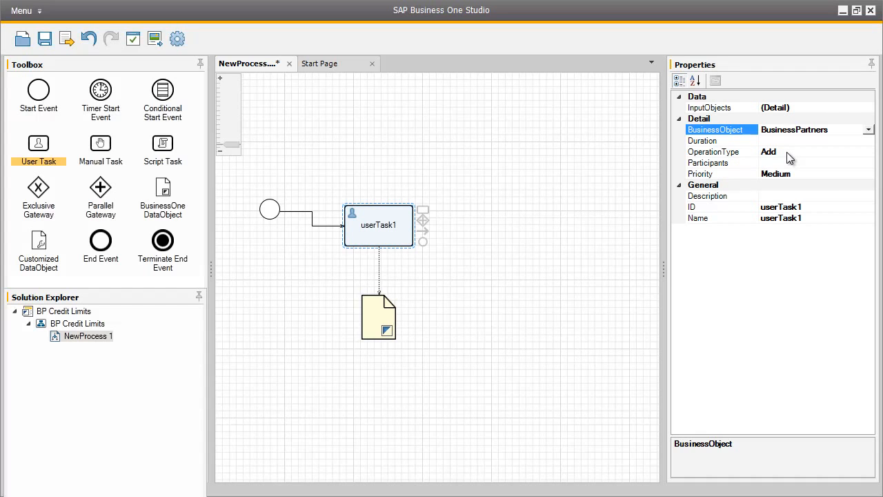
- Add a SAP Business One user as the user task's participant, dismissing the company login
click(793, 163)
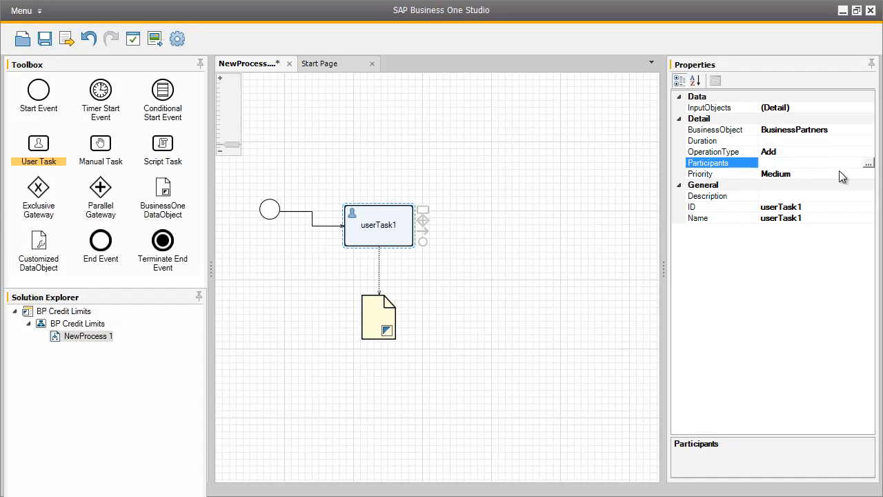
click(868, 163)
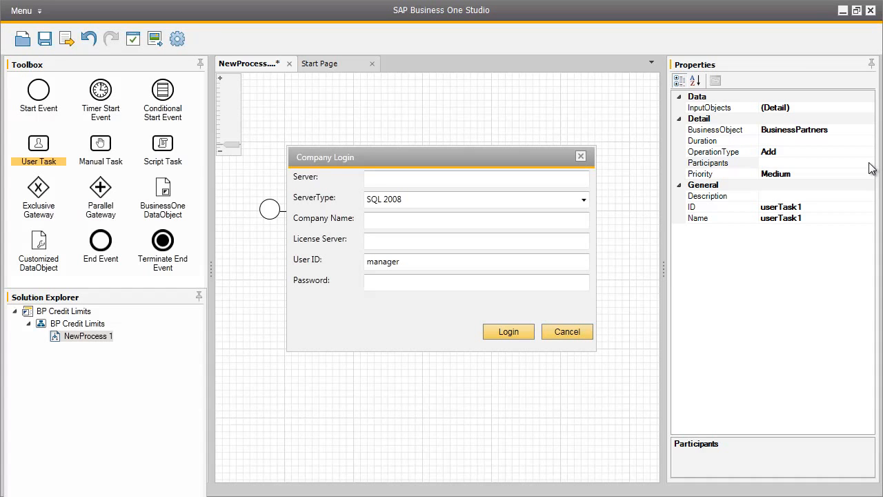
click(427, 182)
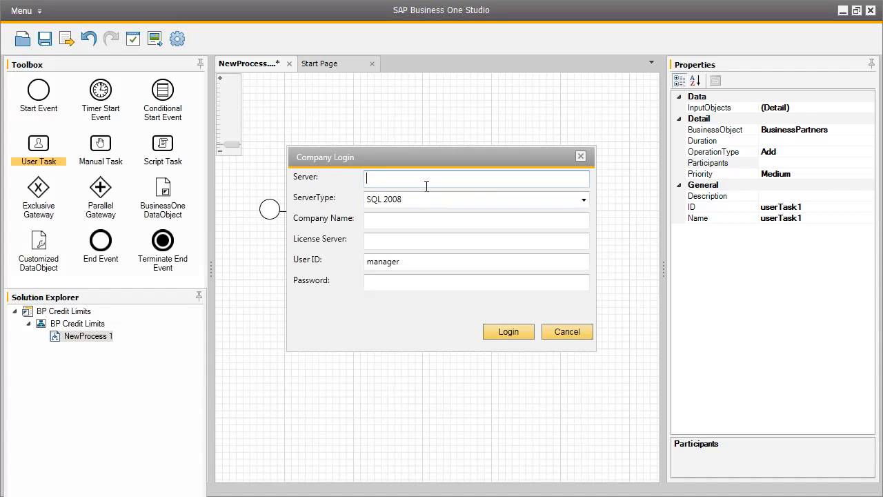
click(565, 332)
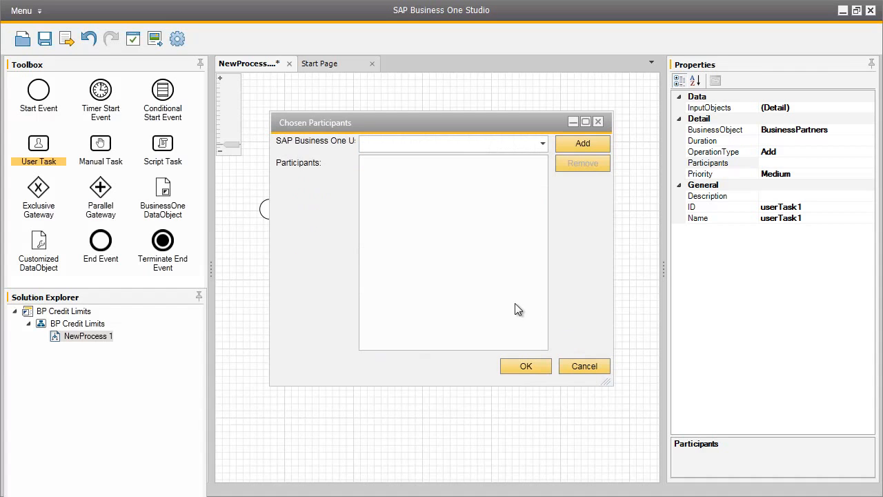
click(381, 143)
text(brad)
click(571, 145)
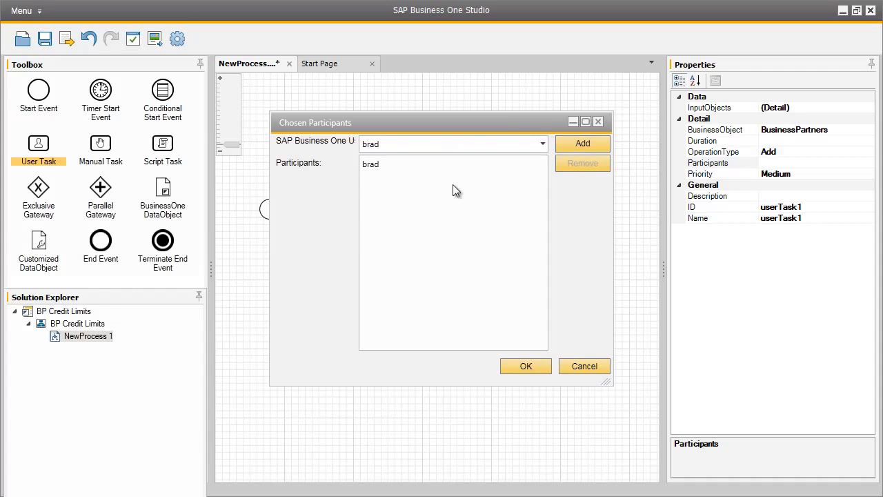
click(378, 165)
click(534, 364)
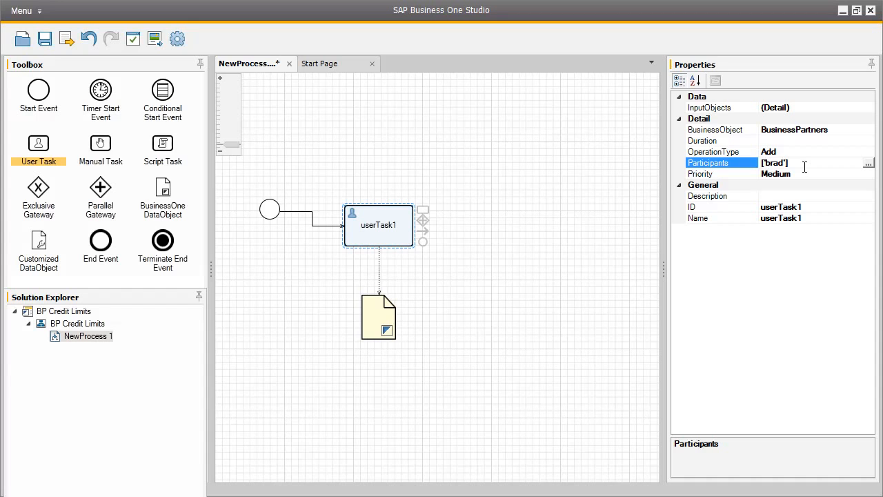
- Set the user task's ID to AddBP and its name to Add Business Partners
click(807, 201)
text(AddBP)
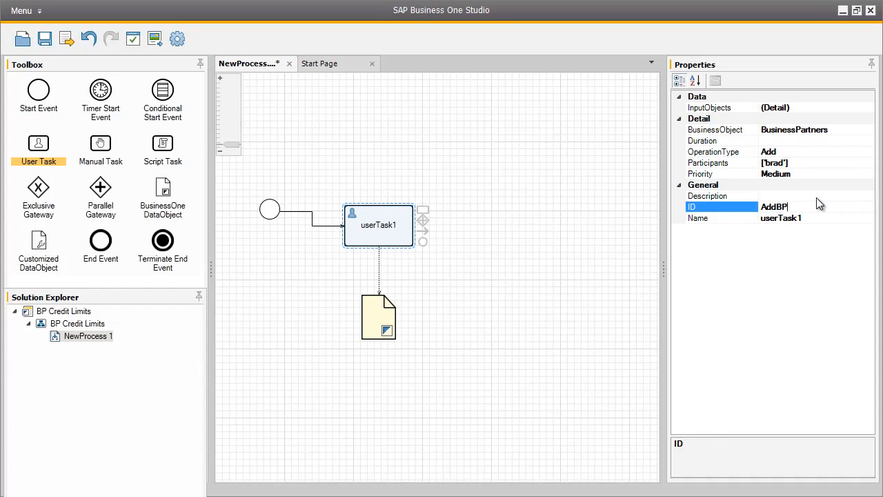
click(800, 217)
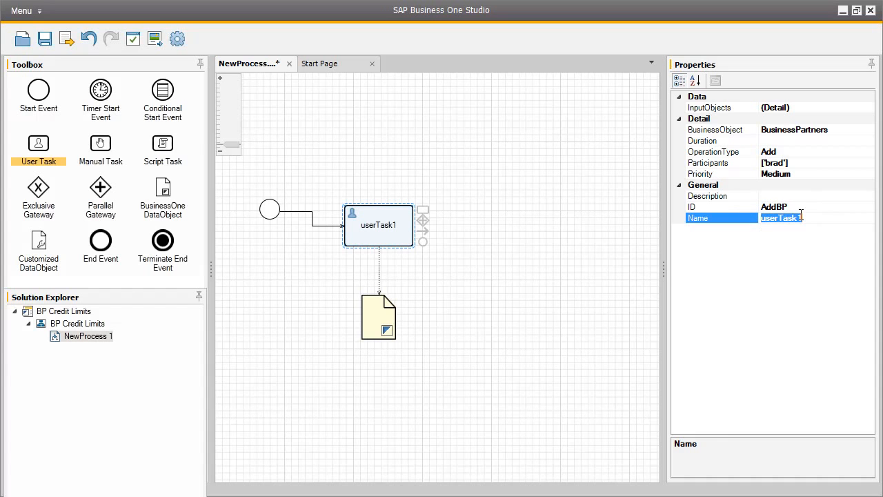
text(Add Business Partners)
- Set the user task's description to Add new business partner
click(823, 197)
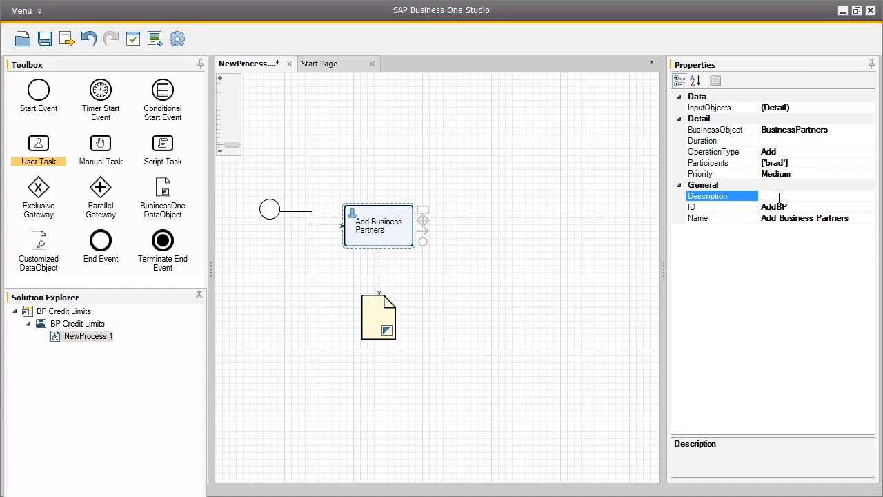
text(Add new business partner)
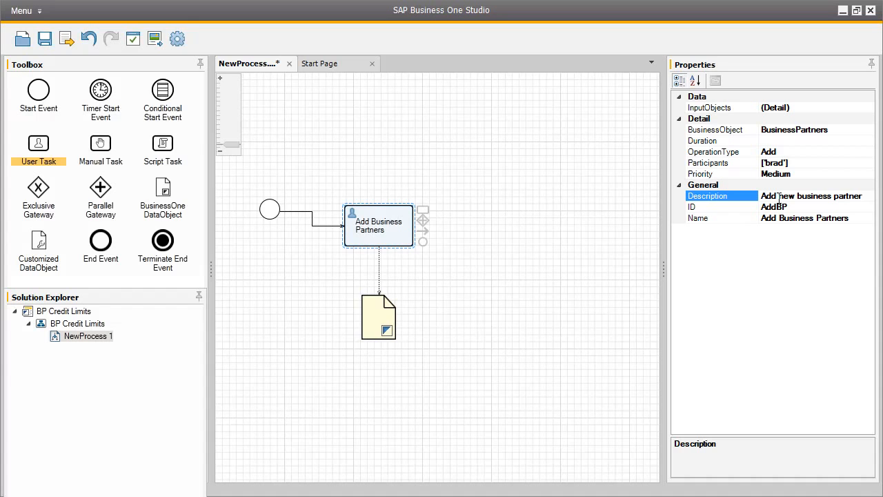
- Set the attached data object's ID to BP and its name to Business Partner
click(373, 318)
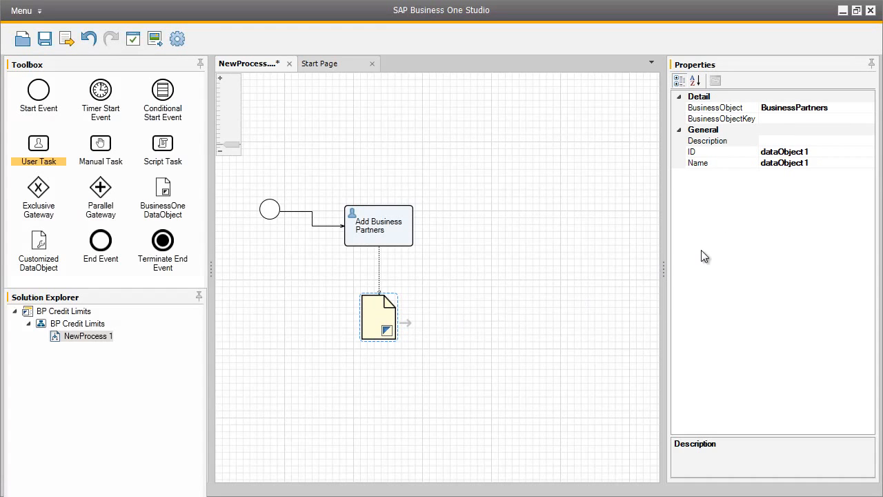
click(805, 153)
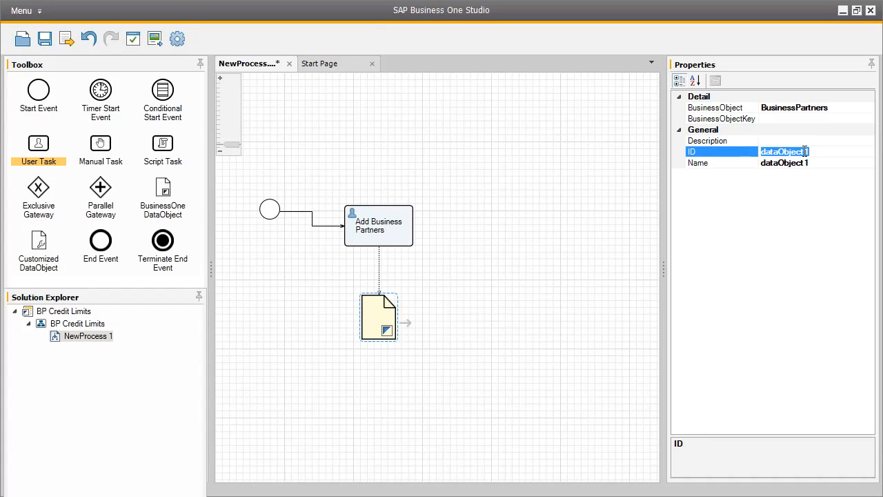
text(BP)
click(802, 163)
text(Busines)
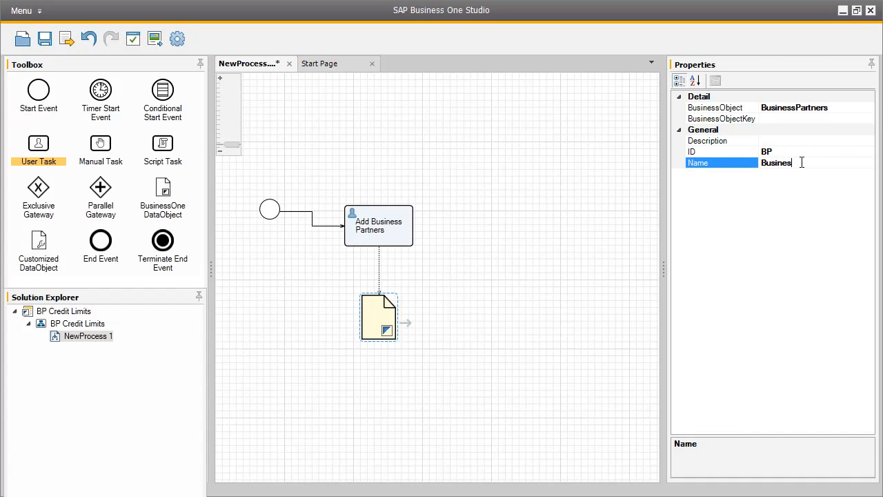
text(s Partner)
- Append a second user task connected after the Add Business Partners task
click(407, 226)
drag(423, 210, 502, 204)
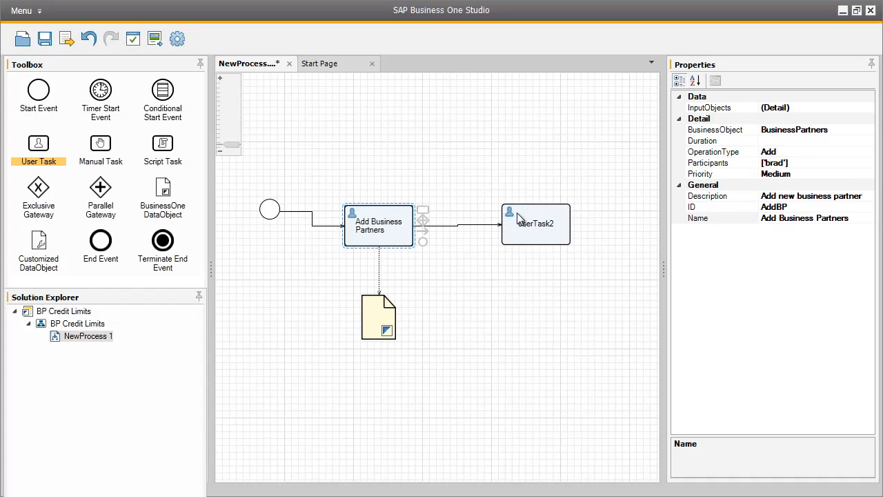
click(536, 216)
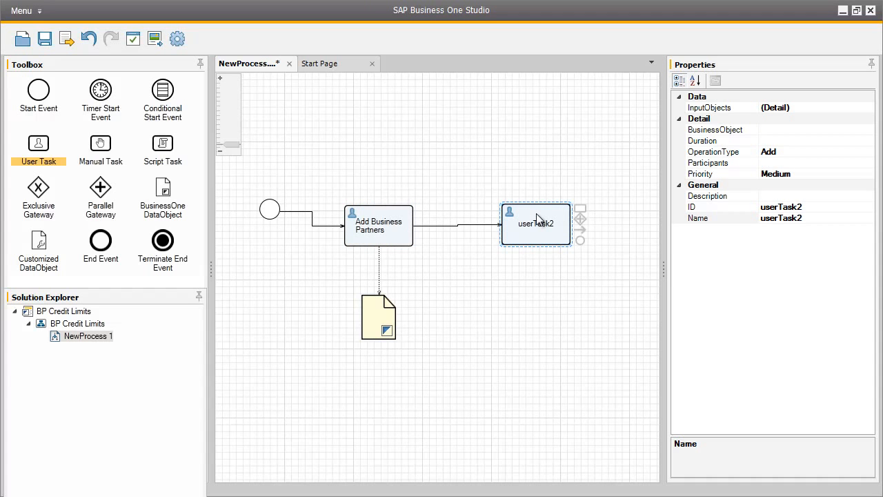
- Set the second user task's business object to BusinessPartners and its operation type to Update
click(778, 129)
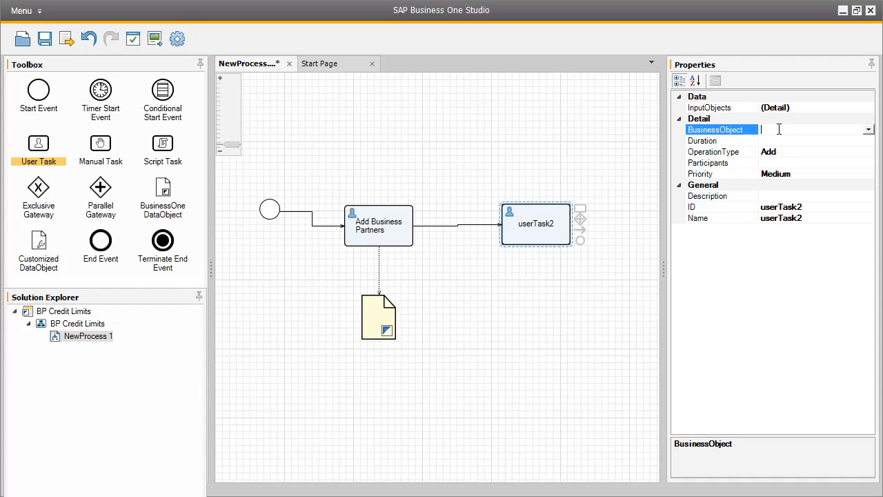
click(869, 131)
click(582, 332)
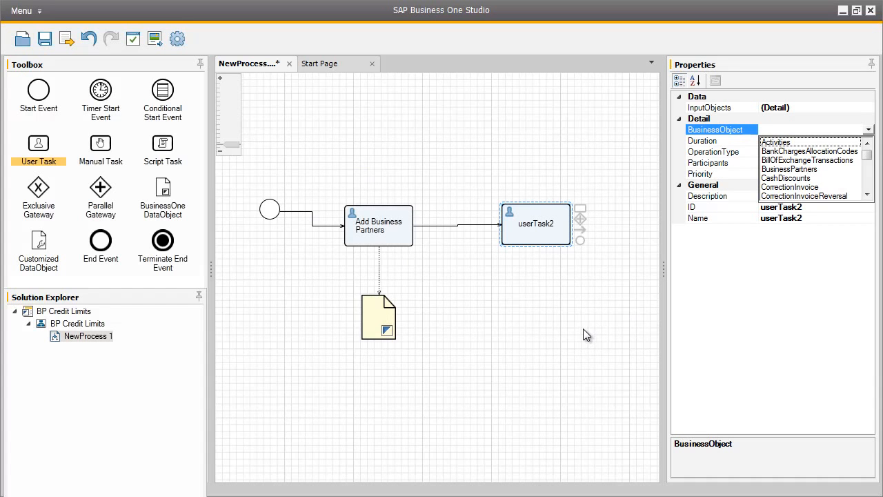
click(800, 169)
click(803, 174)
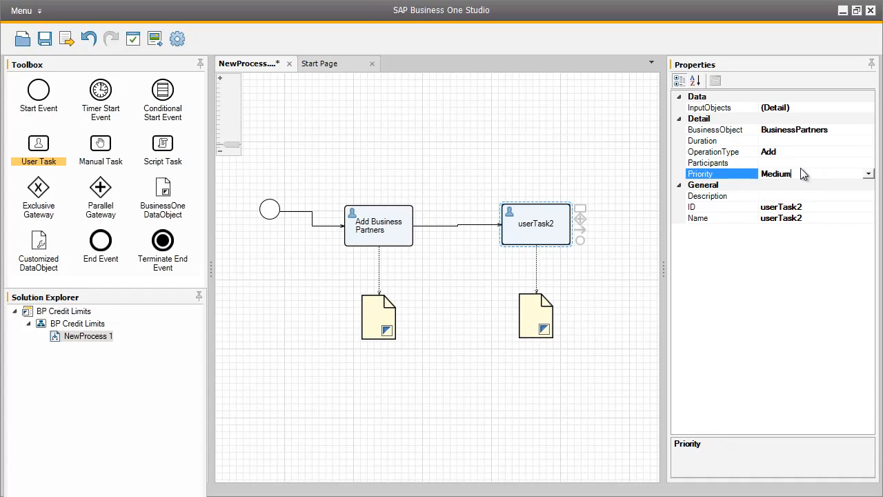
click(798, 152)
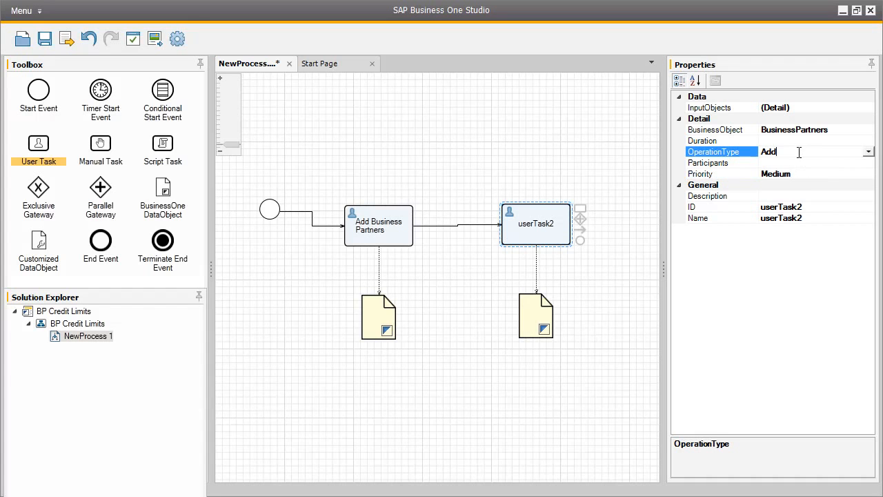
click(869, 152)
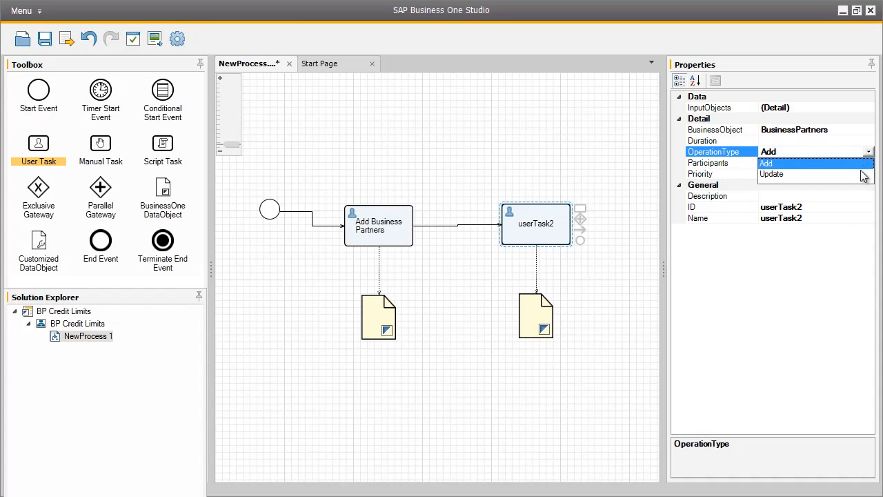
click(862, 174)
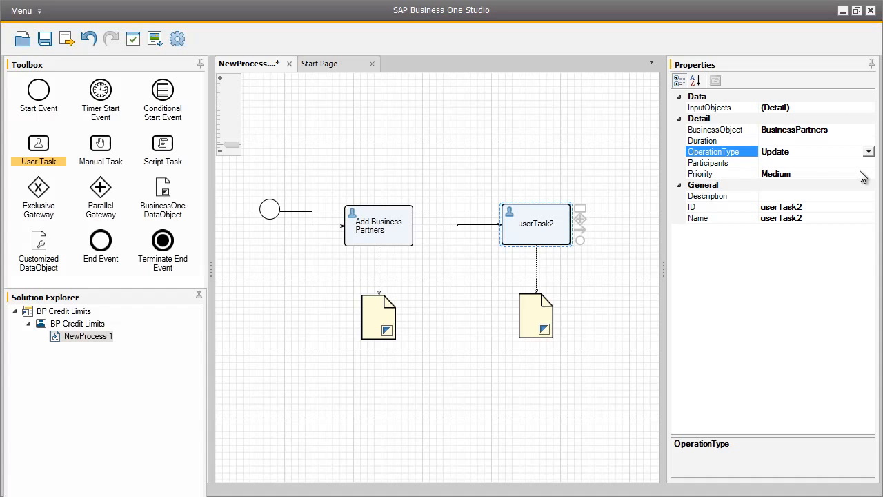
- Set the second user task's ID to UpdateBP and its name to Update Payment Terms
click(798, 206)
text(UpdateBP)
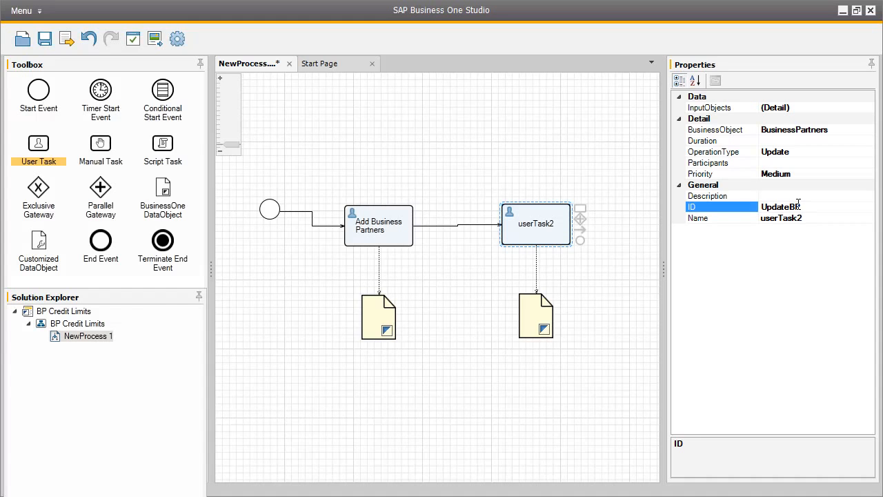
click(799, 218)
key(BackSpace)
text(Update Payment Terms)
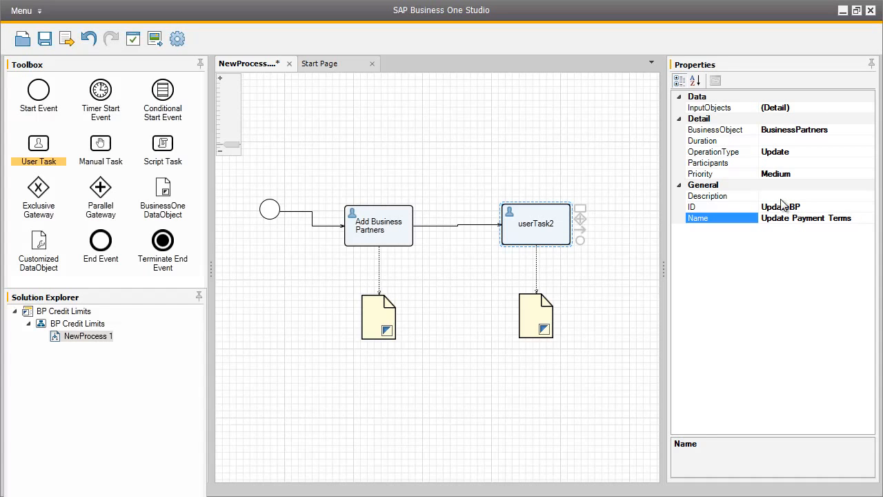
- Set the Update Payment Terms task's description to "Assign credit limit terms for this business partner"
click(777, 196)
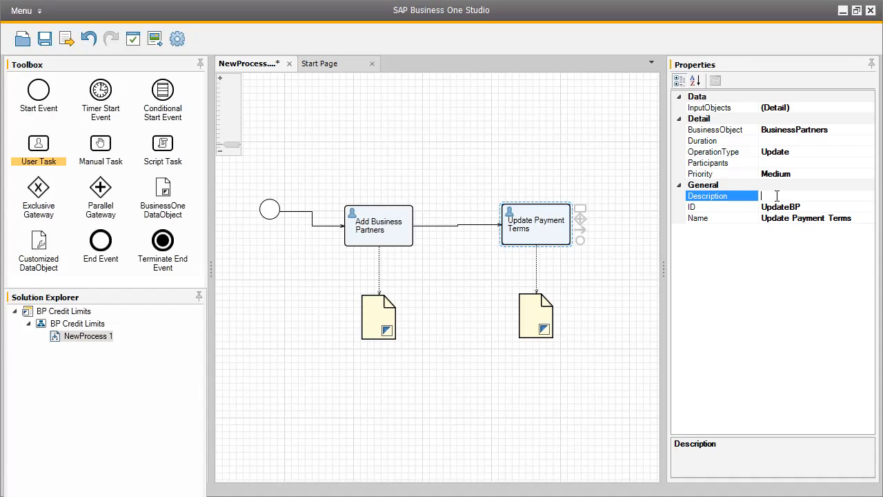
text(Assign credit limit terms for th)
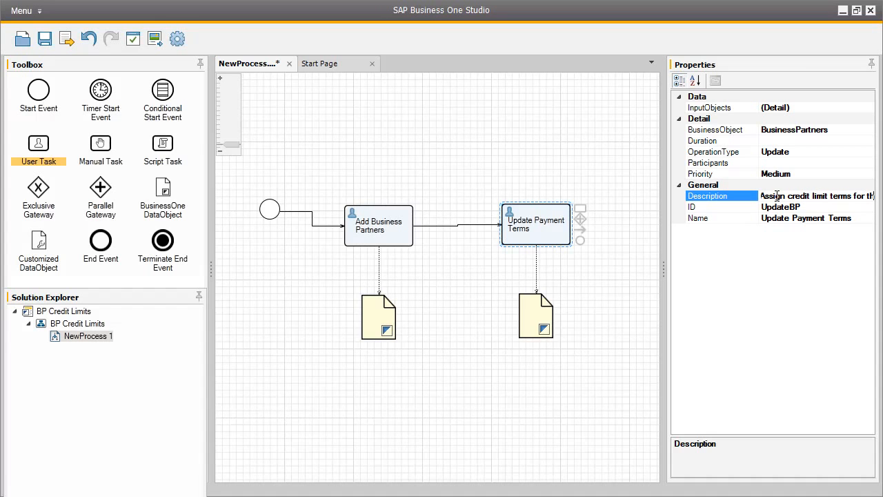
text(is business partner)
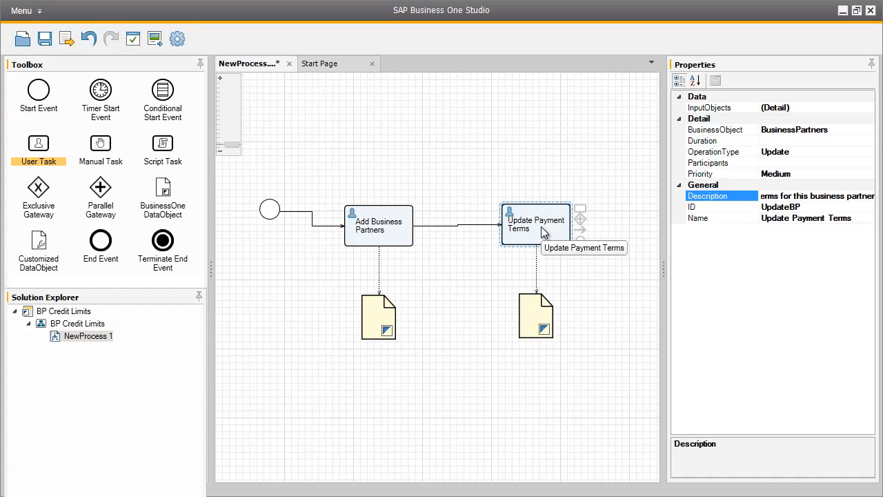
- Connect the Business Partner data object under Add Business Partners to the Update Payment Terms task
click(383, 321)
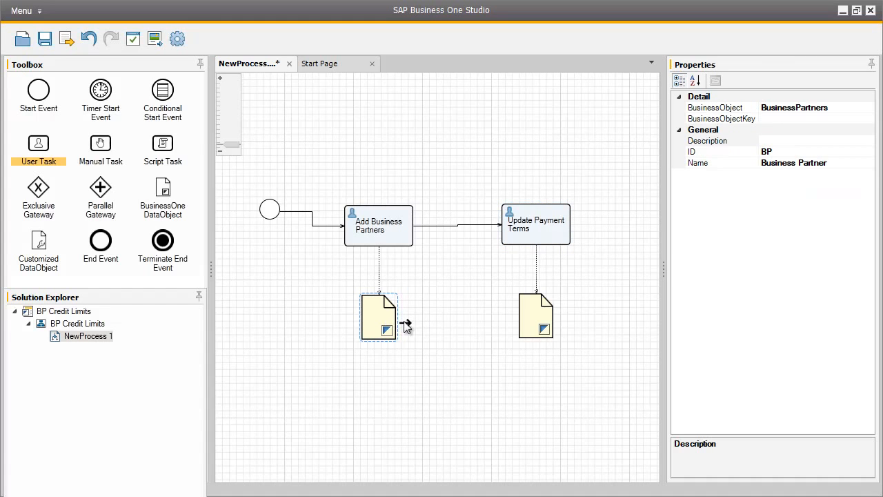
drag(447, 316, 513, 246)
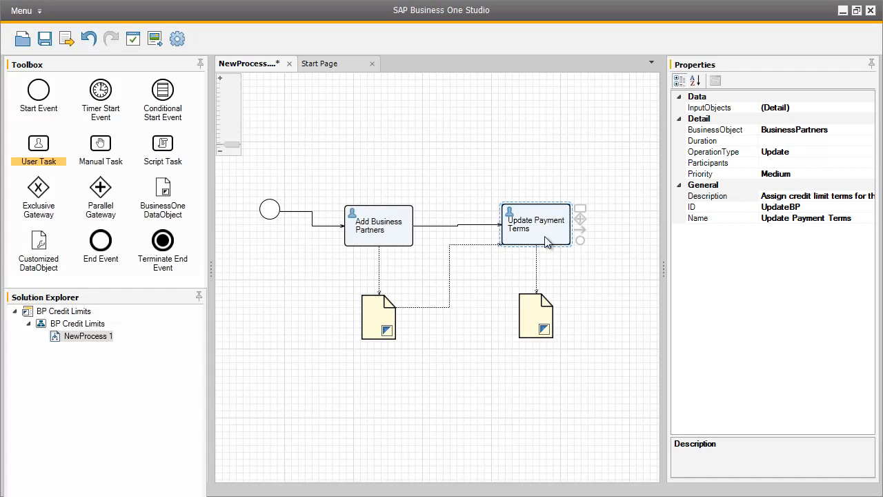
- Edit the Update Payment Terms task's input objects, setting BP's expression type to Command with command type Base On
click(840, 108)
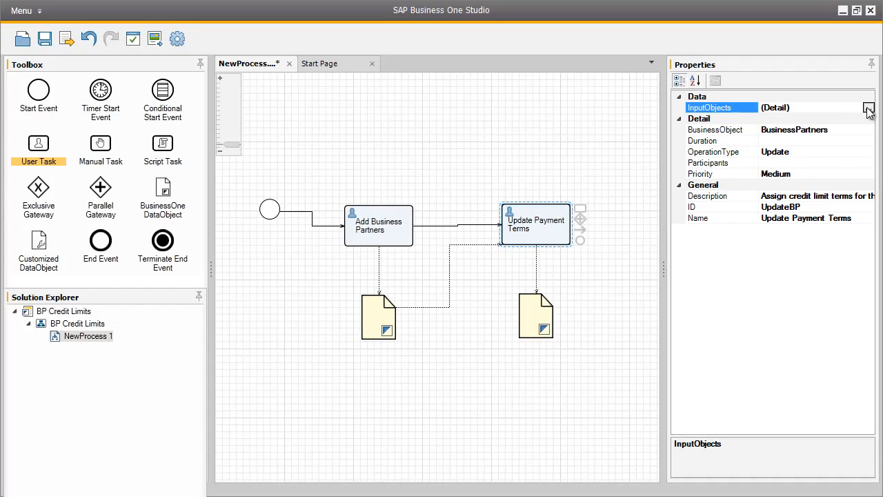
click(869, 108)
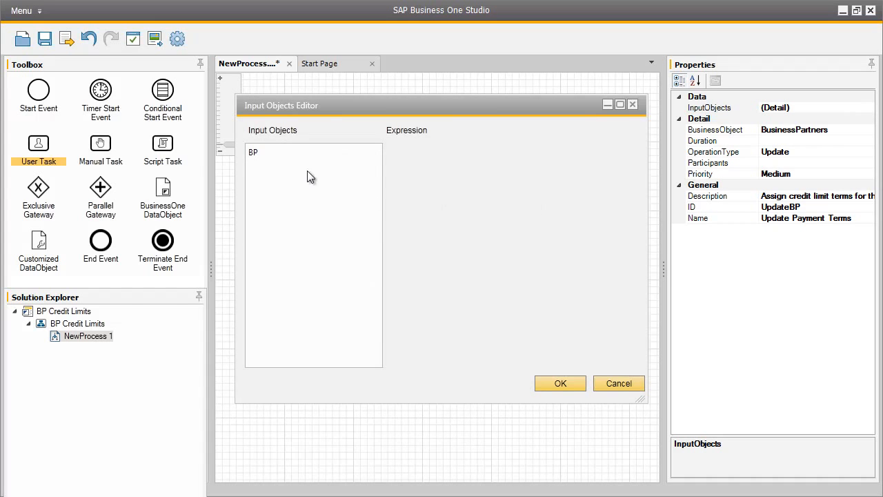
click(260, 153)
drag(323, 103, 511, 105)
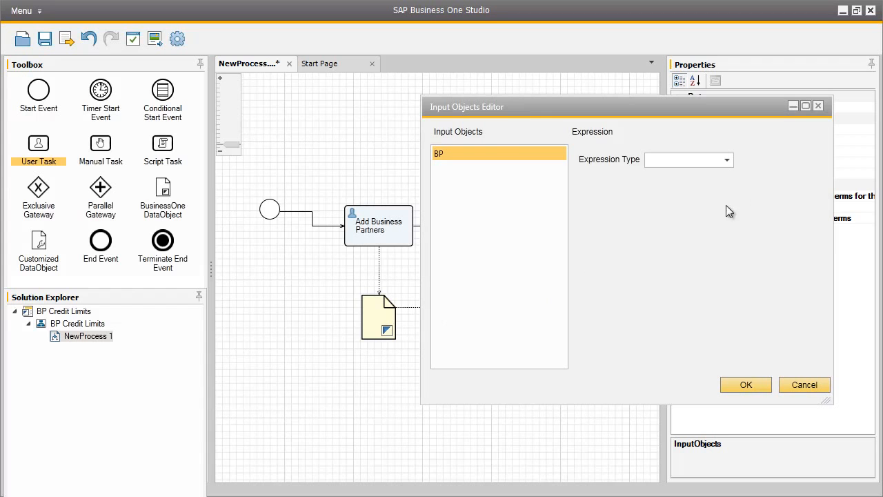
click(729, 162)
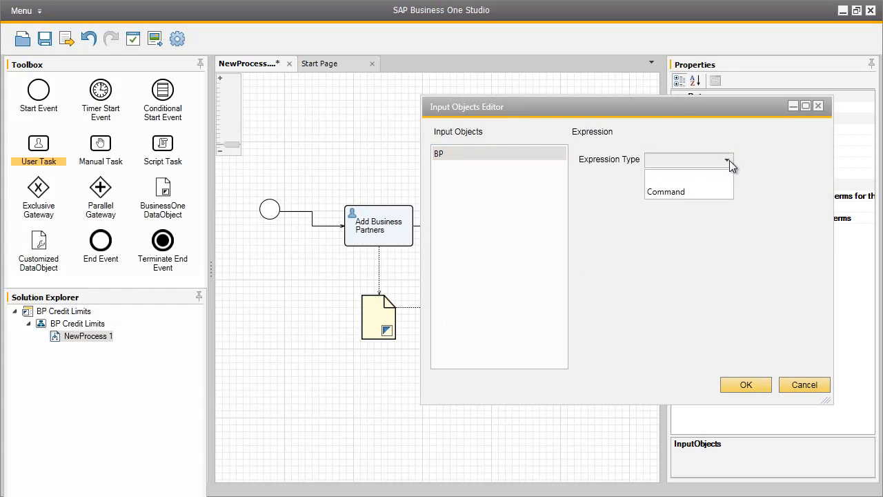
click(711, 192)
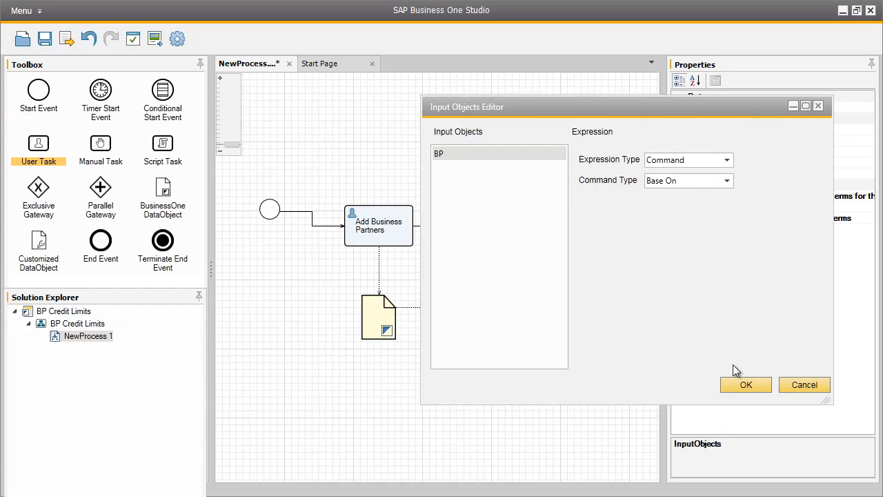
click(749, 385)
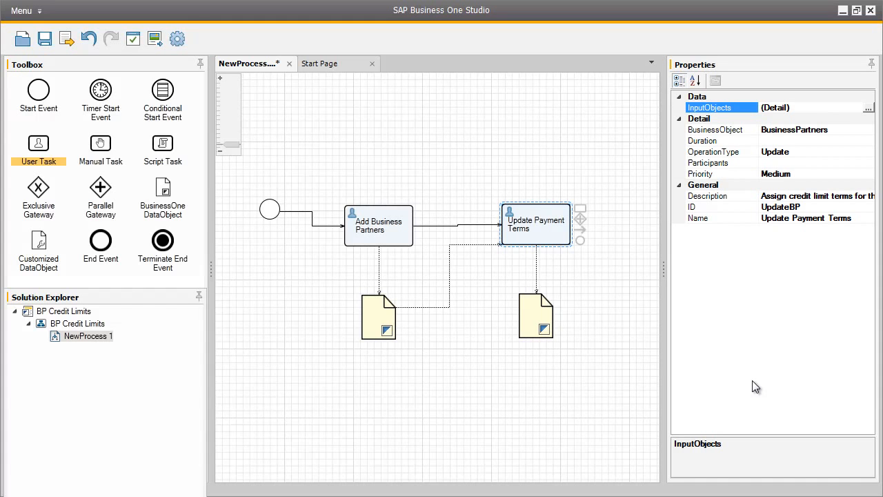
- Add an SAP Business One user as the participant of the Update Payment Terms task
click(811, 162)
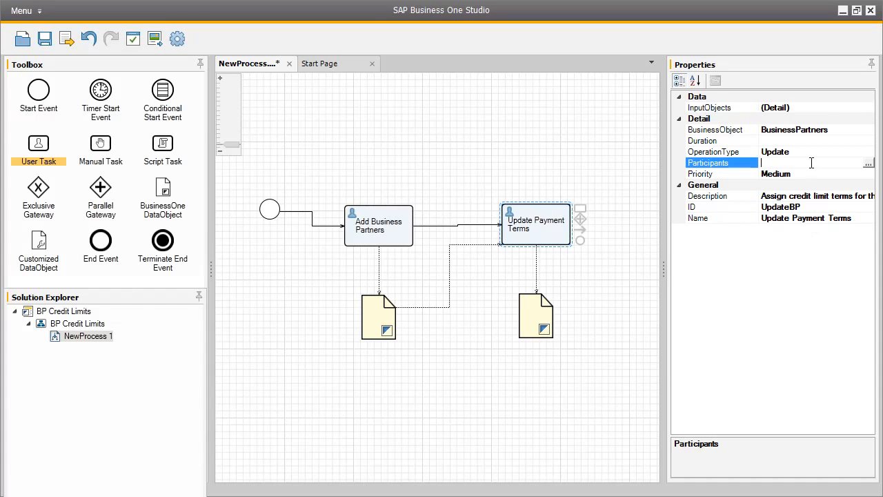
click(868, 165)
click(579, 329)
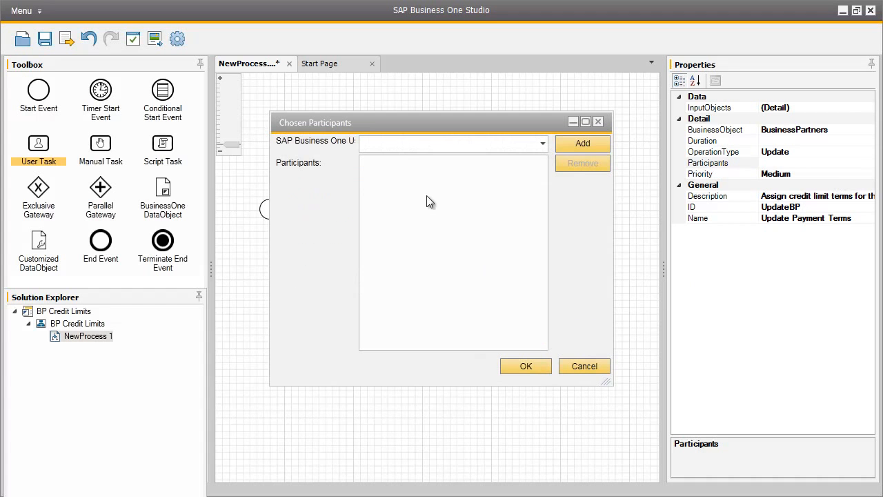
click(406, 146)
text(bill)
click(577, 143)
click(469, 166)
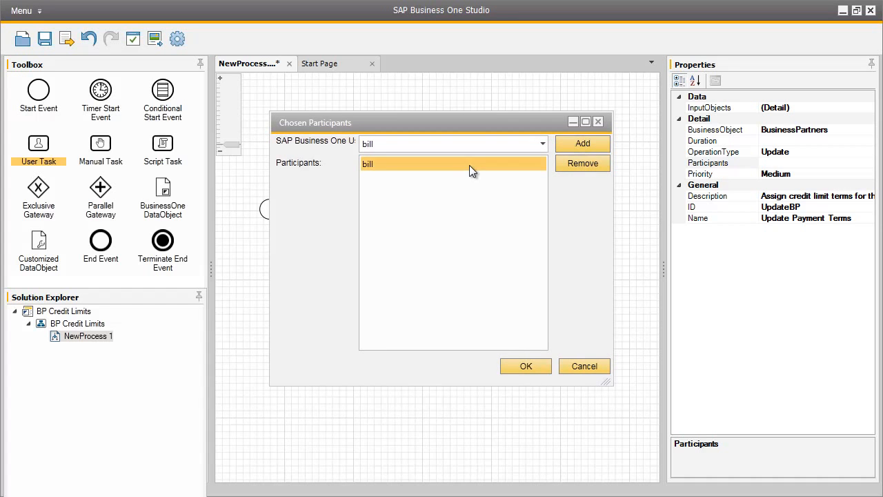
click(525, 365)
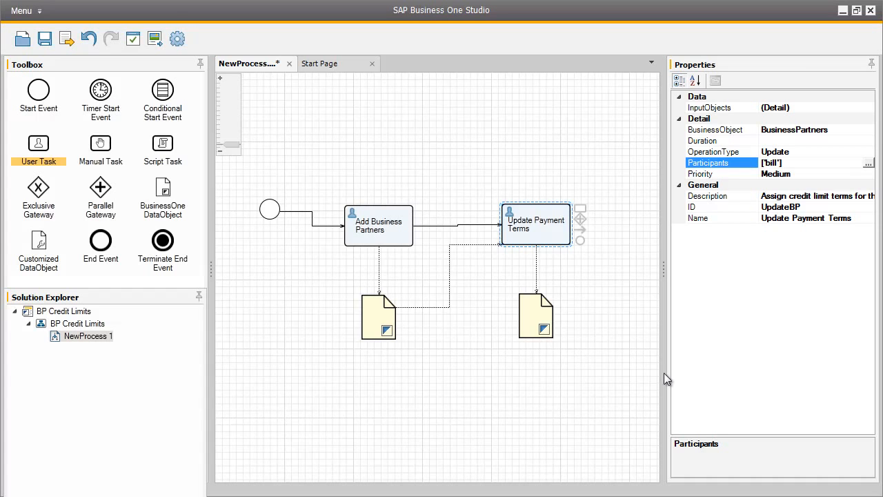
- Place an end event after the Update Payment Terms task and connect the task to it
drag(107, 240, 638, 233)
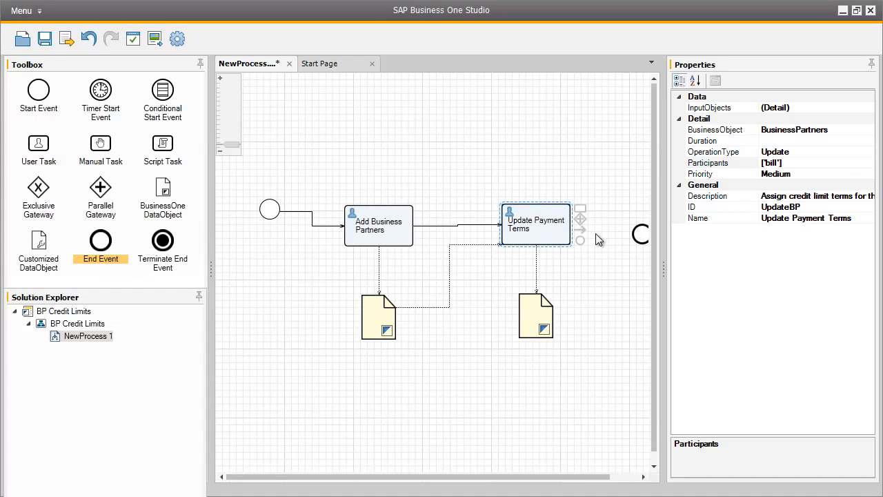
drag(581, 230, 640, 238)
click(640, 236)
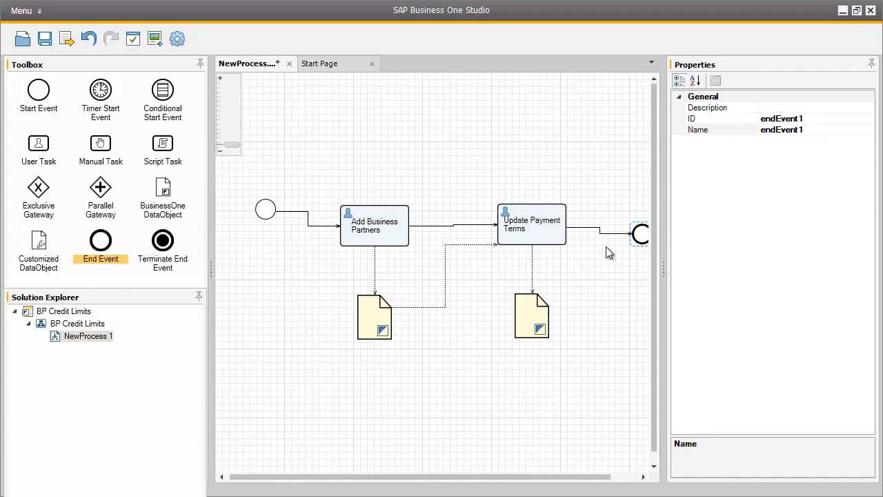
- Save the workflow as BPCreditLimits
click(44, 39)
click(67, 39)
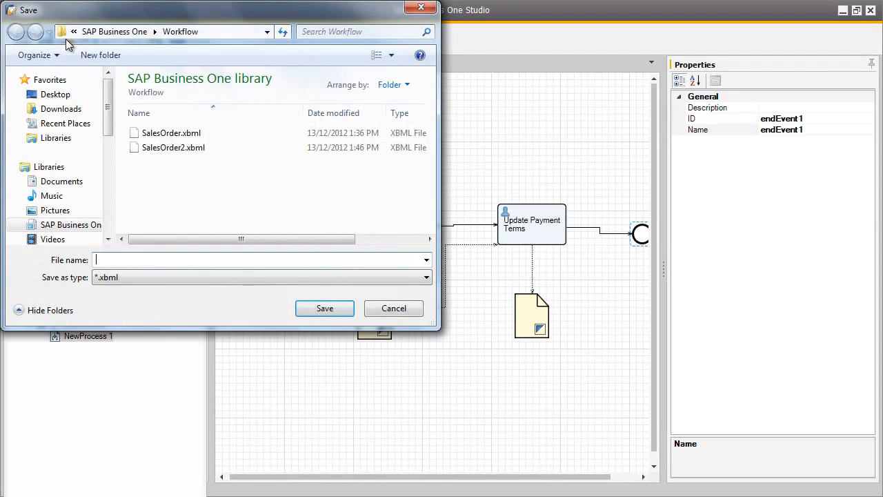
text(BPCreditLimits)
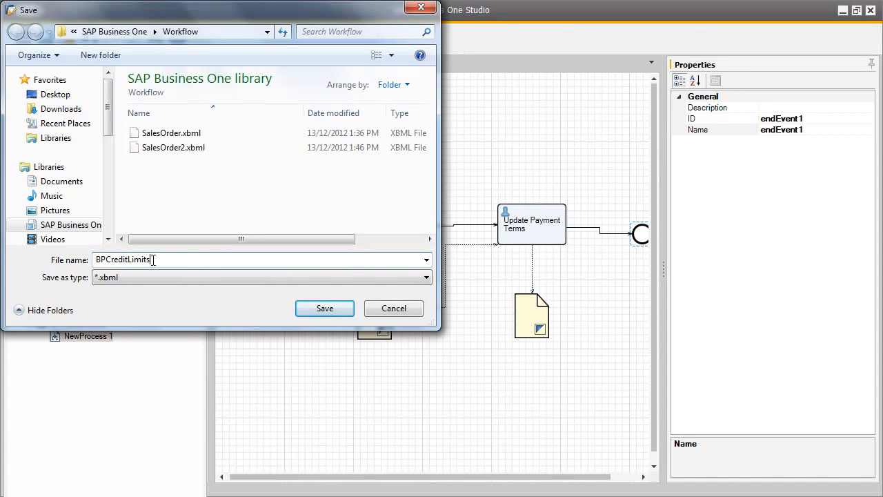
click(330, 312)
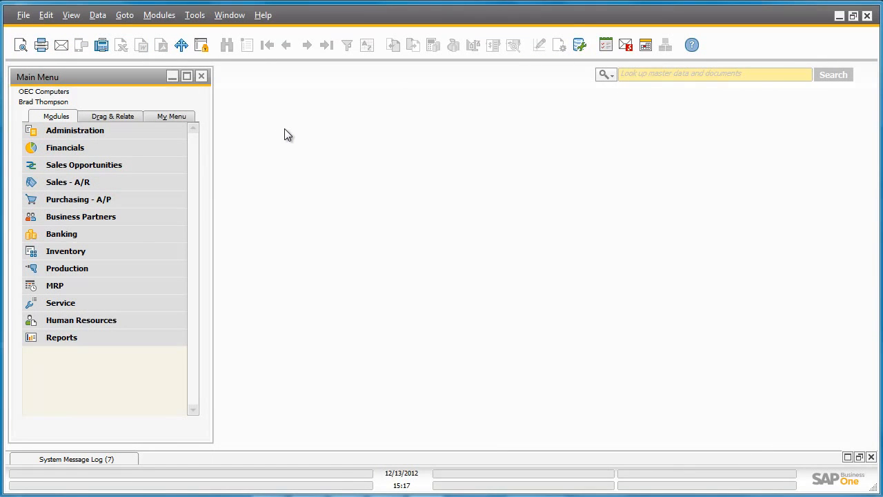
- In SAP Business One, import BPCreditLimits.xbml from the Workflow folder through the Workflow Manager
click(163, 129)
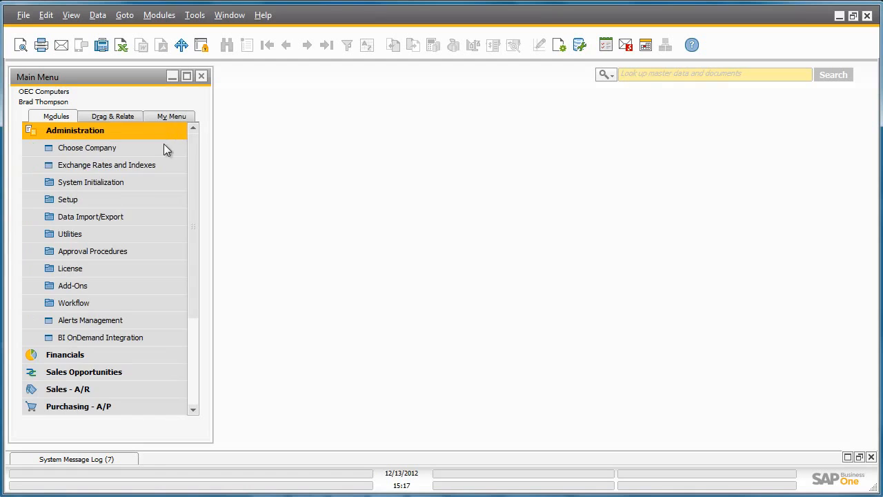
click(164, 305)
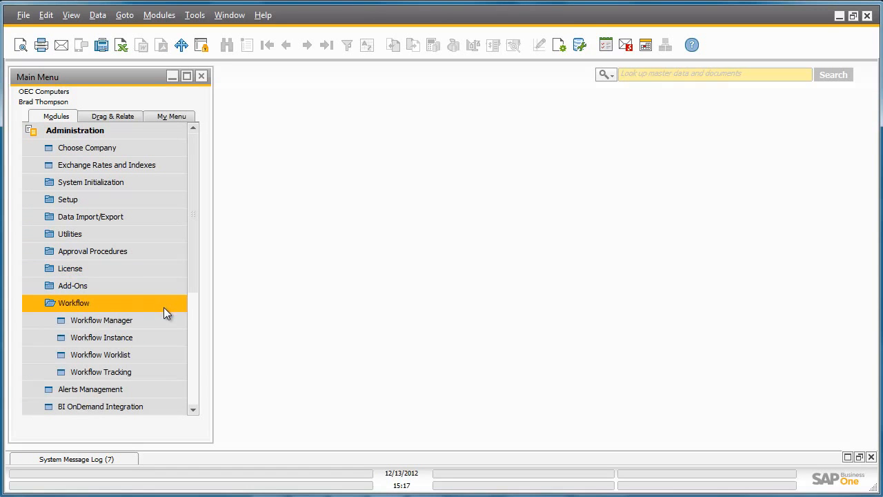
click(164, 317)
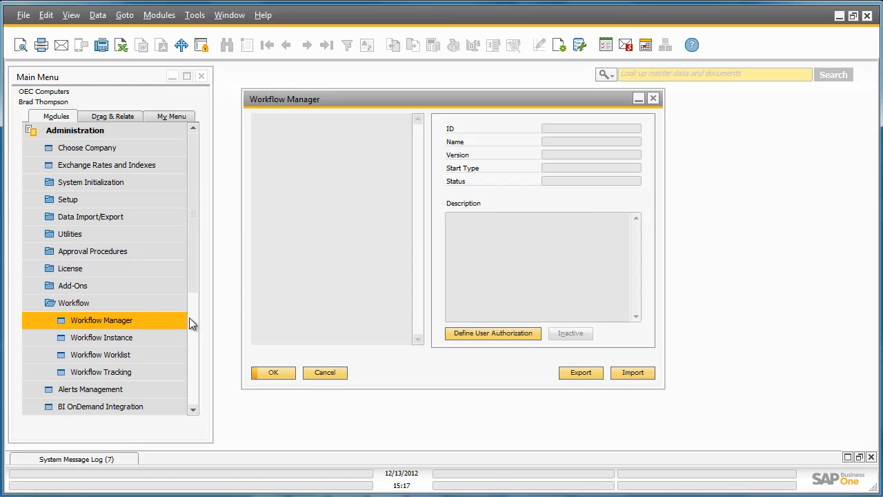
click(627, 371)
drag(590, 199, 595, 261)
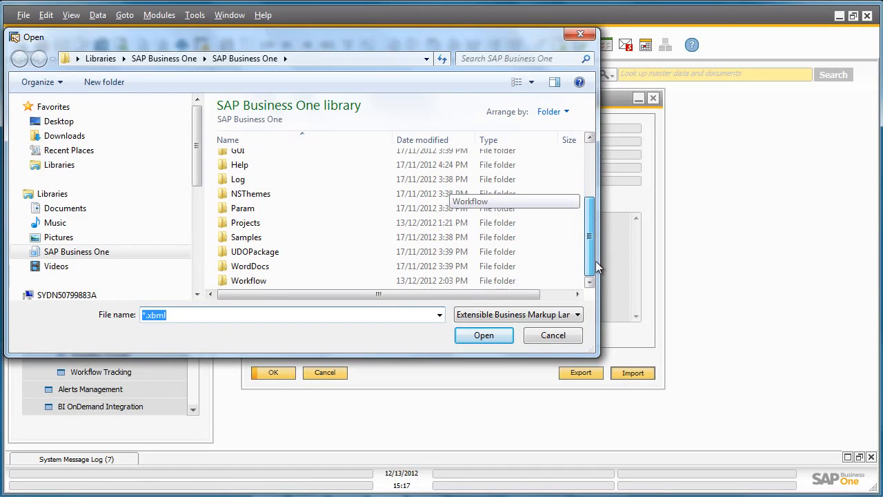
double_click(347, 283)
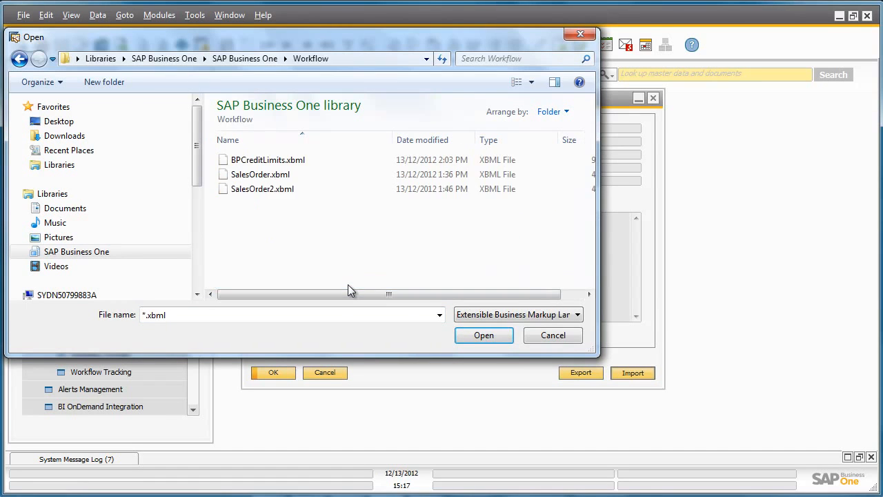
double_click(278, 161)
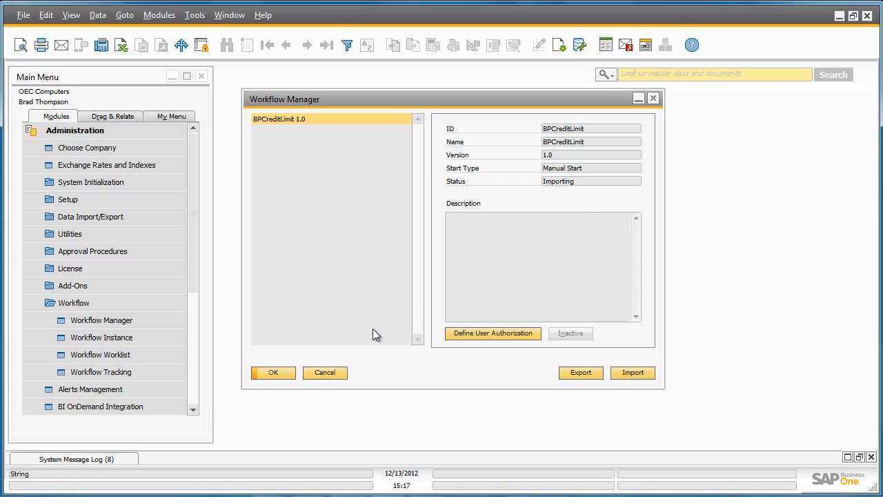
click(283, 373)
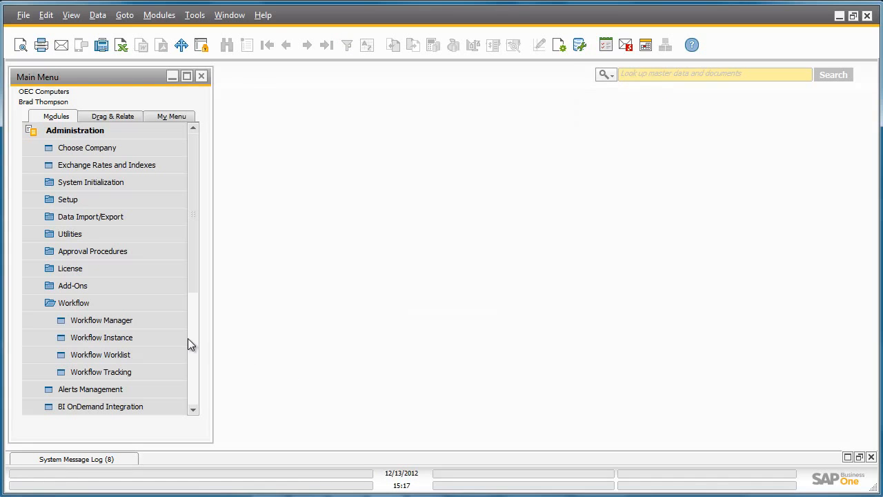
- Activate the imported BPCreditLimit workflow in the Workflow Manager
click(163, 321)
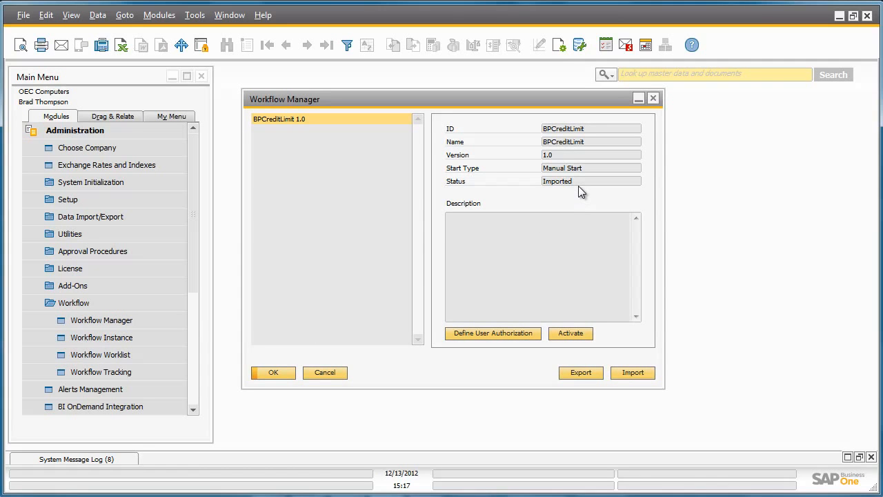
click(577, 333)
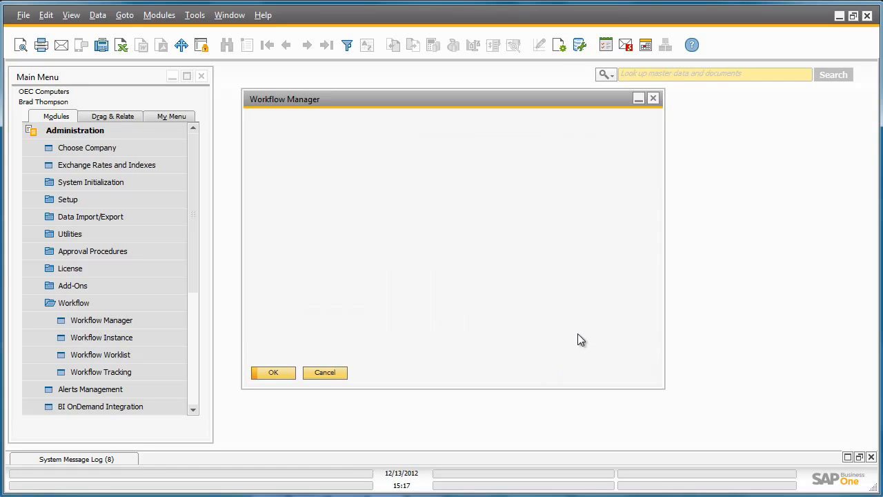
click(280, 372)
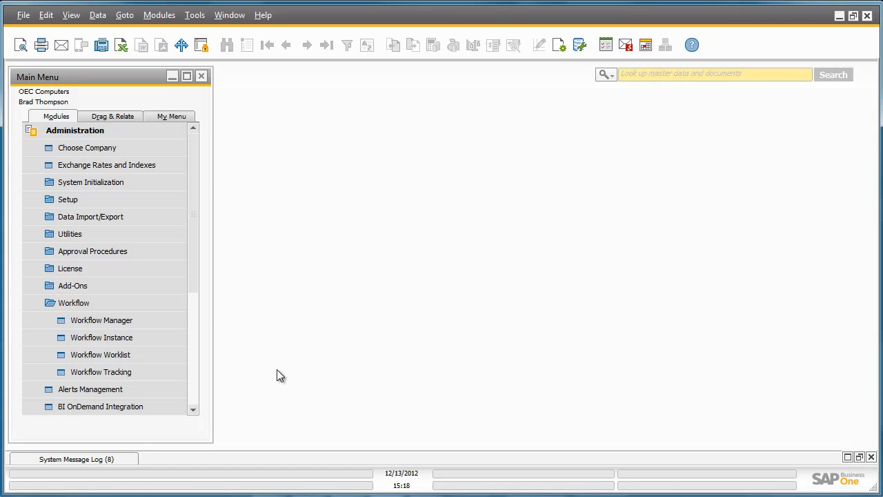
- Start a new workflow instance from the BPCreditLimit 1.0 template
click(165, 342)
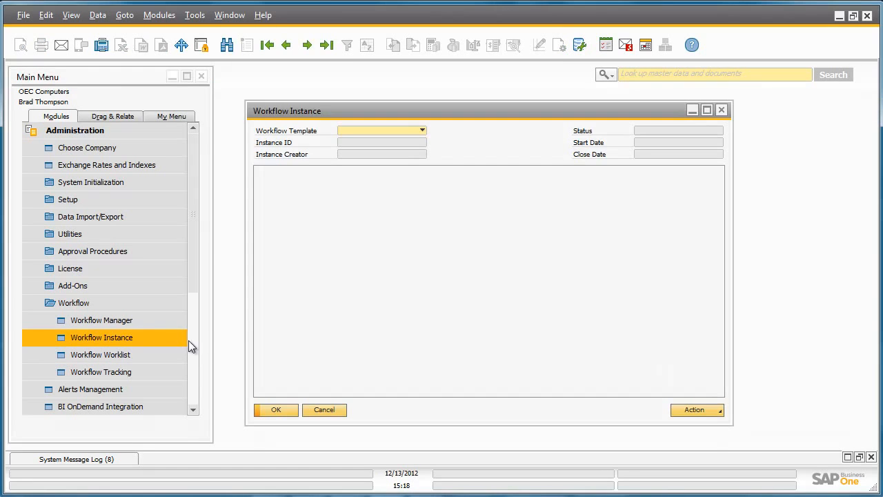
click(421, 130)
click(415, 142)
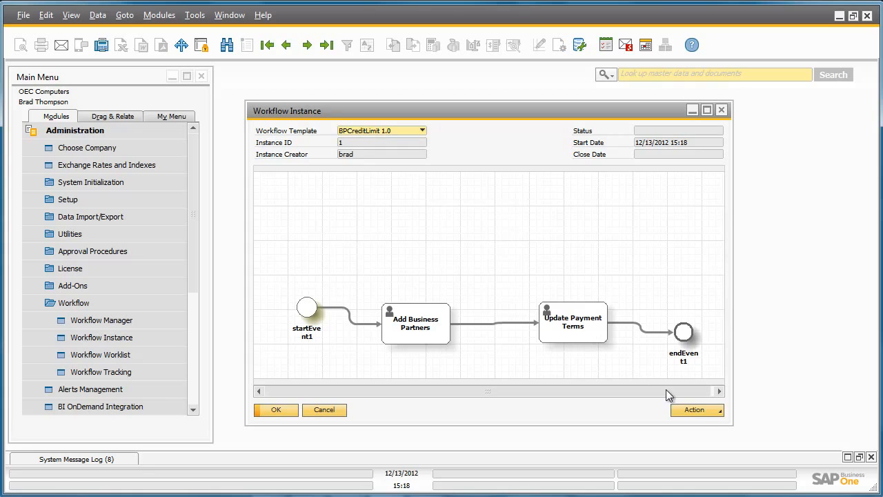
click(702, 410)
click(704, 422)
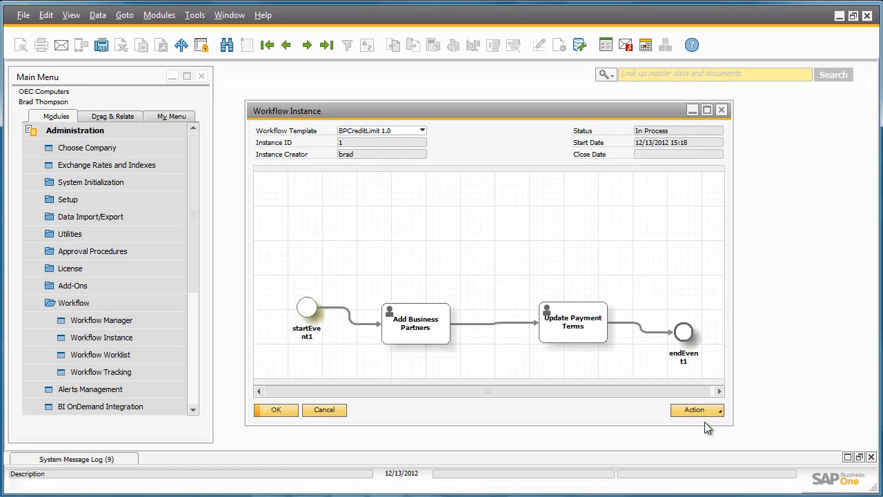
click(278, 411)
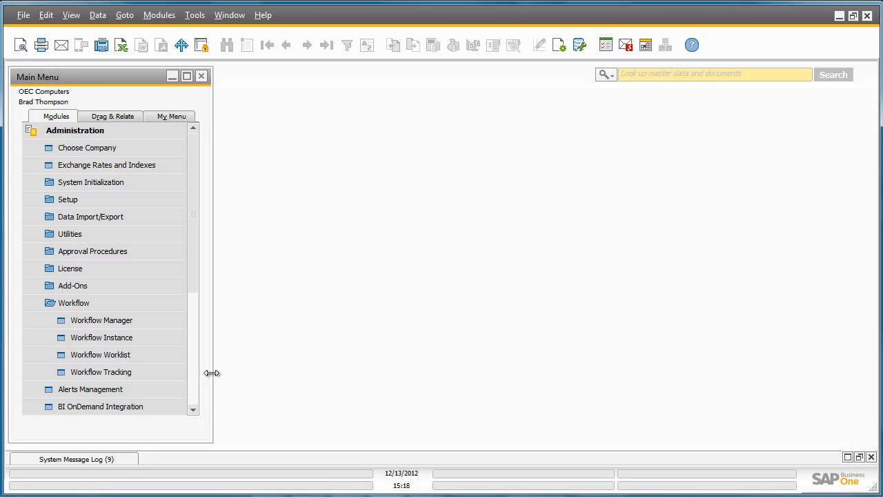
- Open the Workflow Worklist and pick up the Add Business Partners task
click(179, 355)
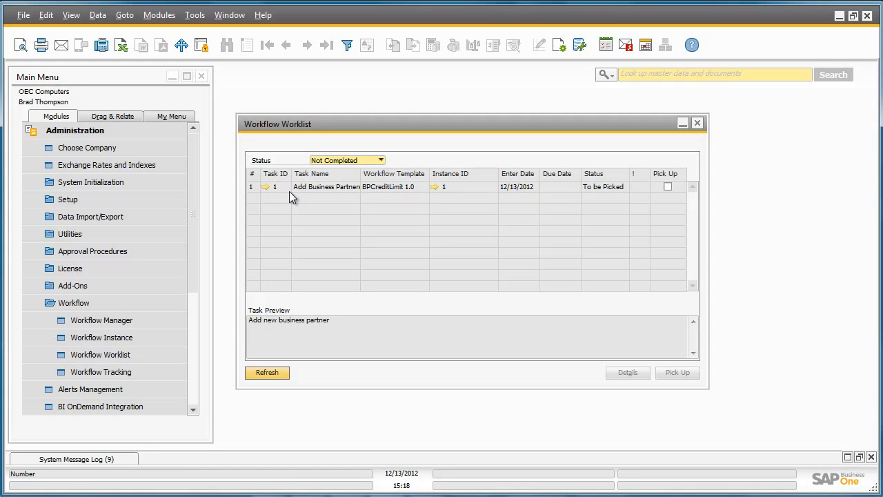
click(667, 187)
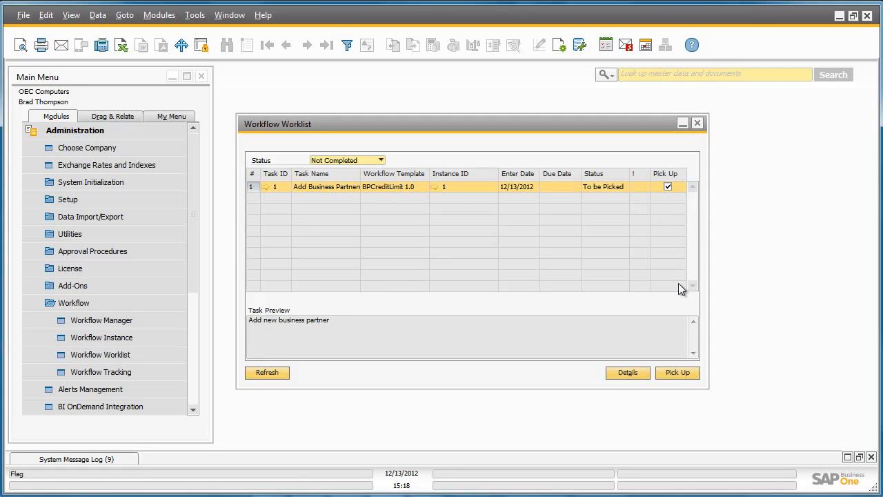
click(687, 372)
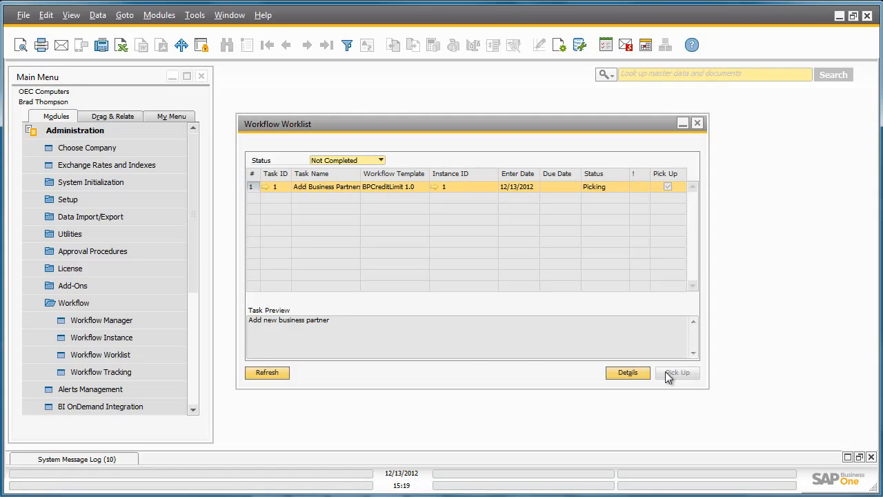
- Process the Add Business Partners task by adding a new vendor business partner with its code and name
click(265, 186)
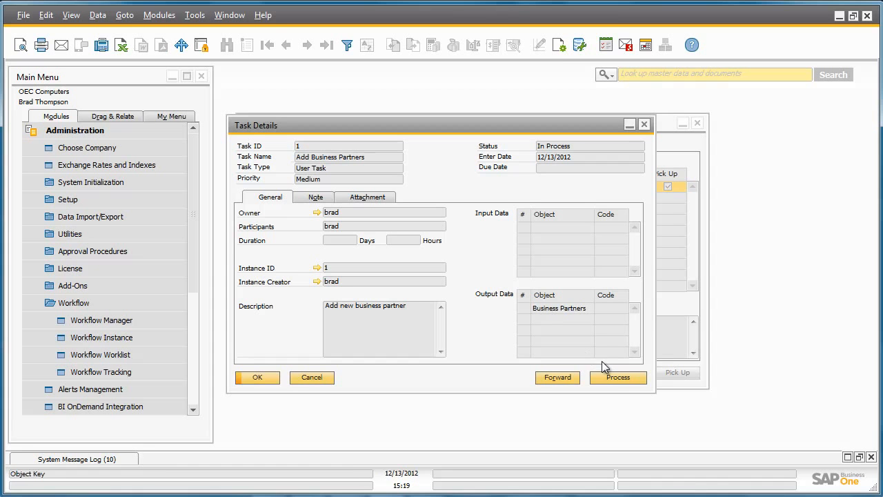
click(630, 376)
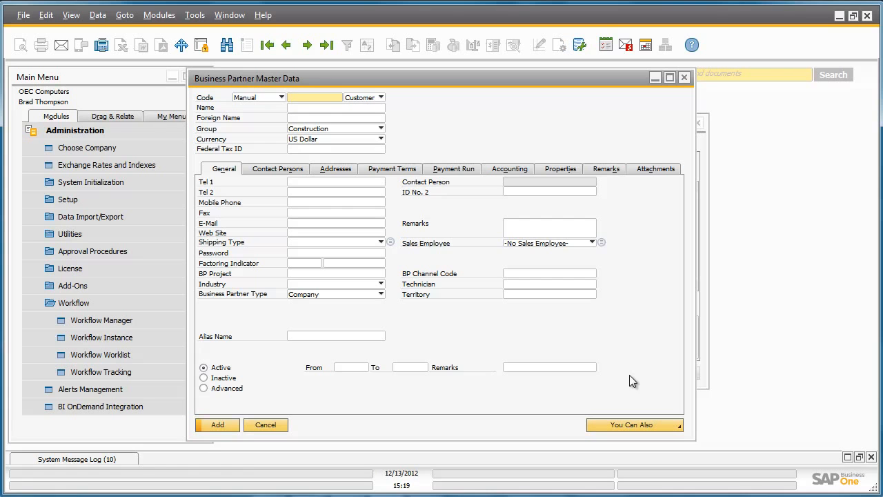
text(T00001)
key(Tab)
key(v)
key(Tab)
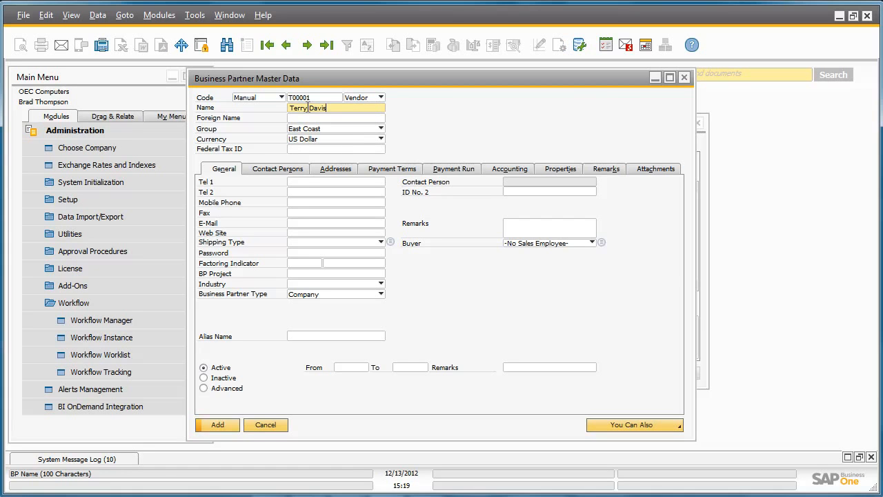
click(225, 424)
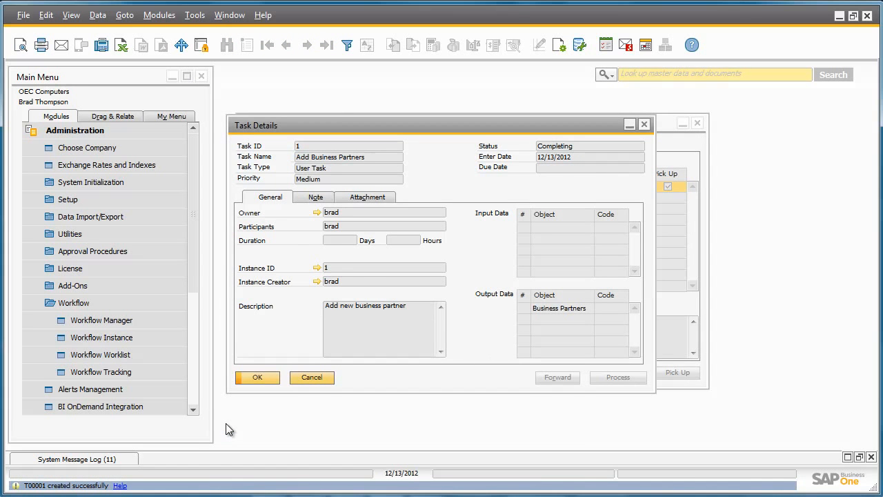
- Complete the Add Business Partners task and refresh the worklist
click(265, 378)
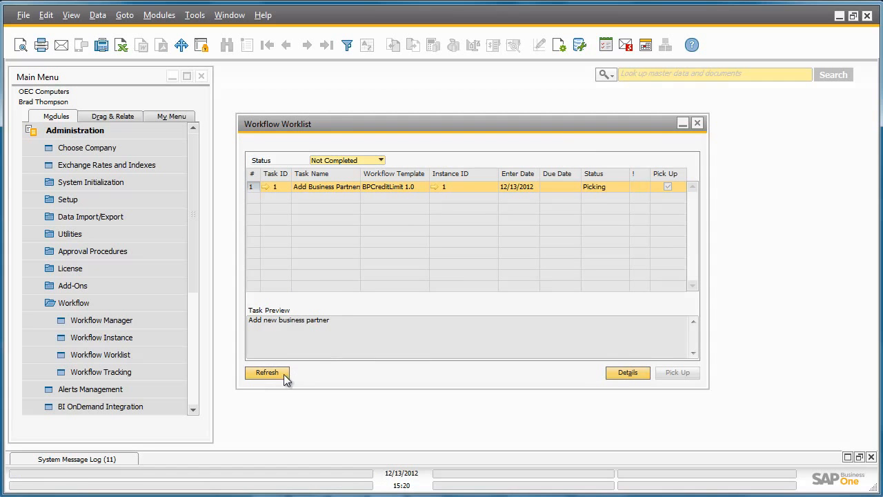
click(267, 372)
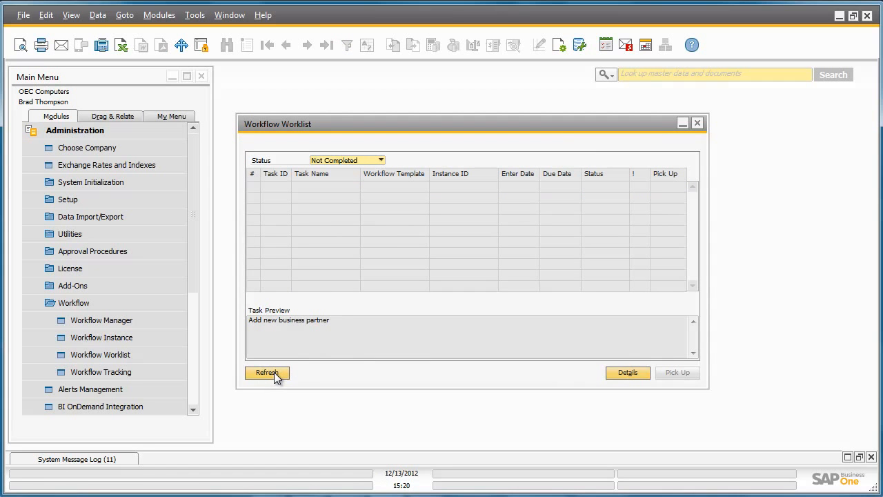
click(275, 373)
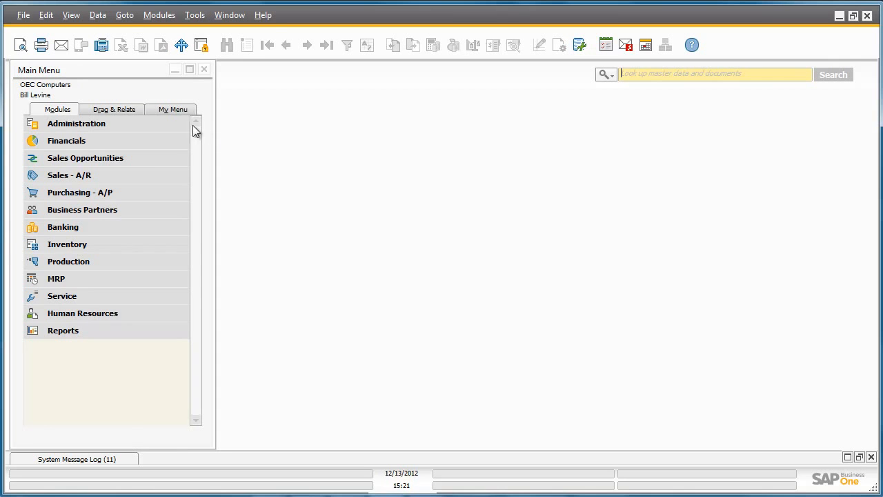
- As the second user, open the Workflow Worklist and pick up the Update Payment Terms task
click(174, 121)
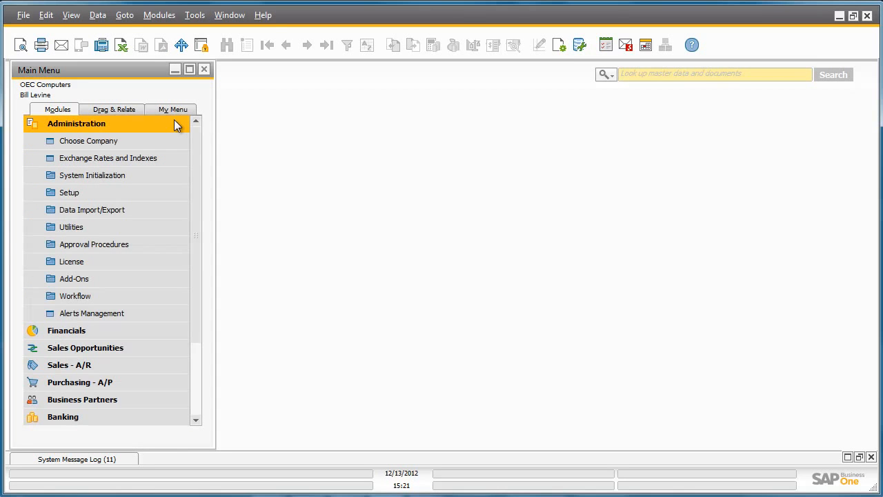
click(165, 299)
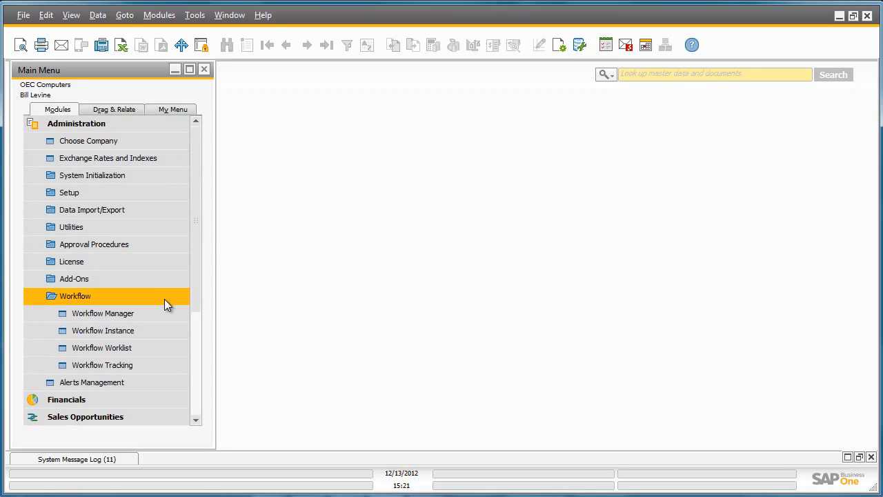
click(169, 349)
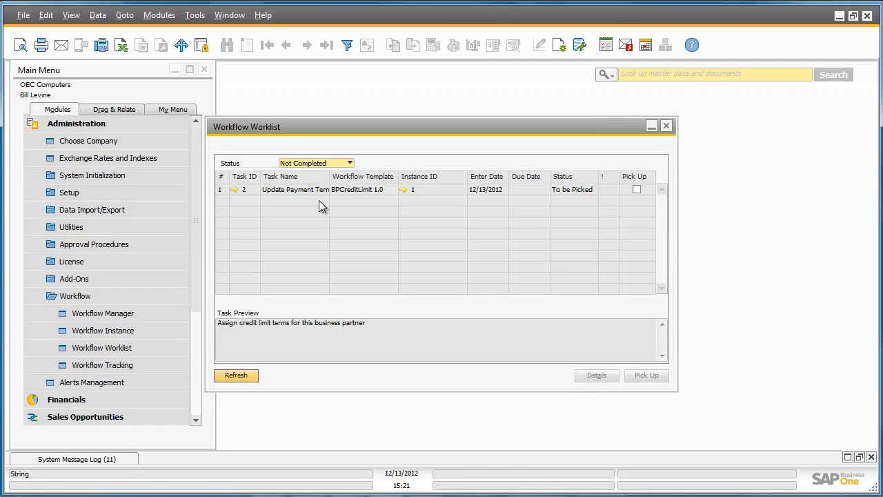
click(634, 192)
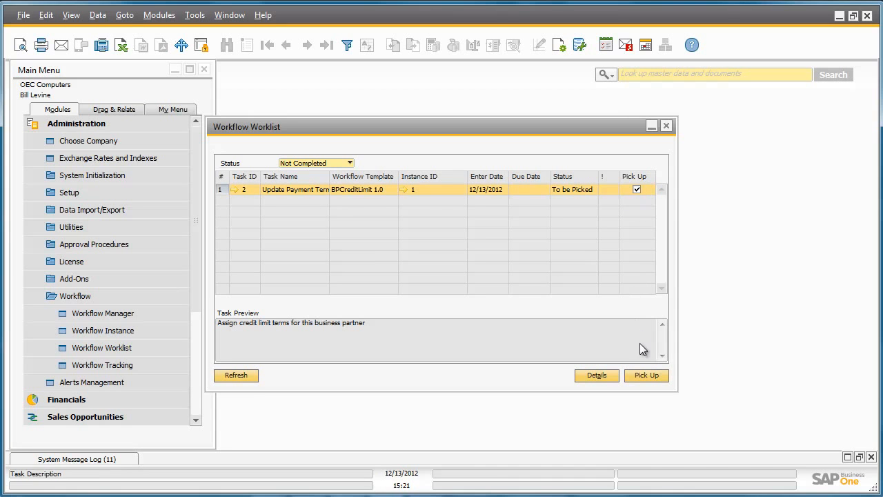
click(646, 375)
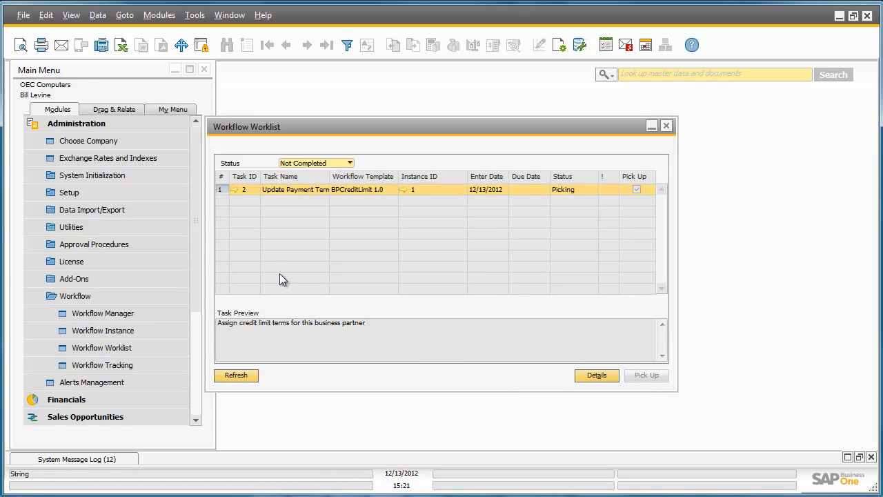
- Process the Update Payment Terms task by setting the business partner's credit limit to 10000, then complete the task
click(233, 190)
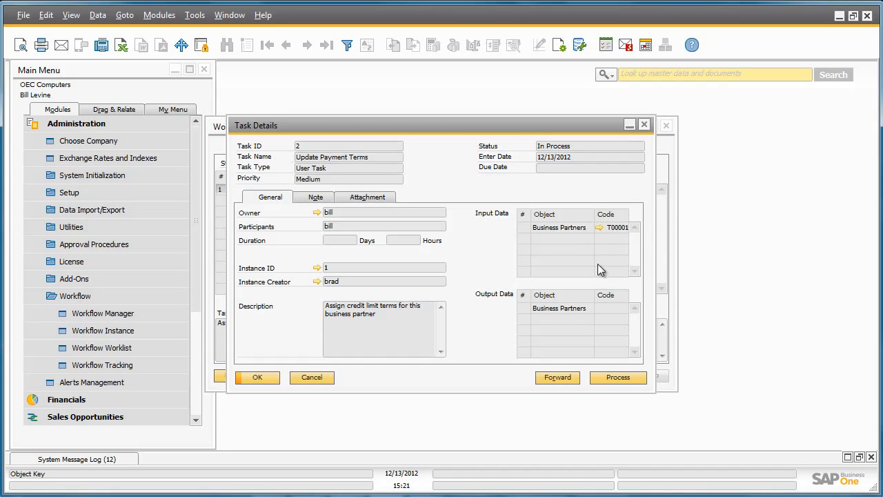
click(618, 377)
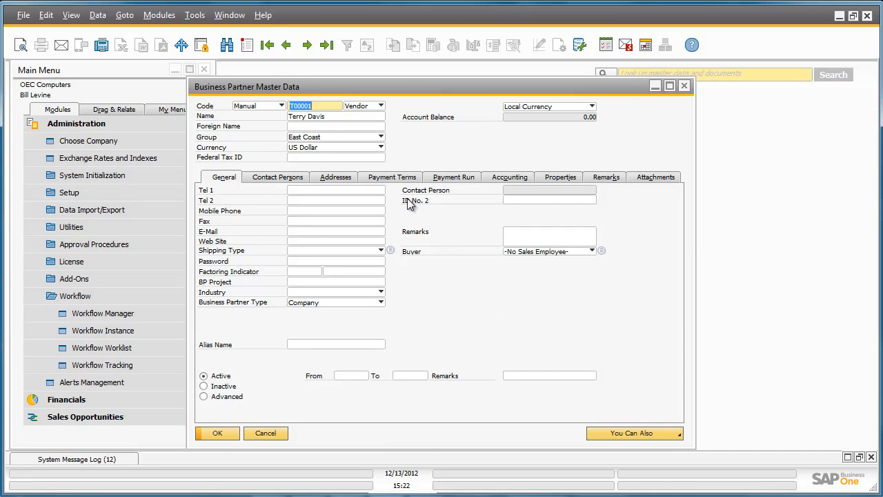
click(395, 178)
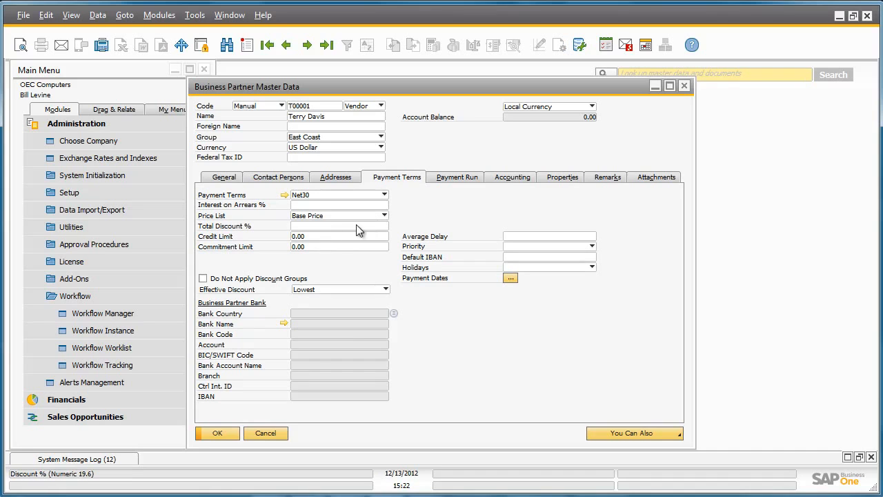
click(325, 236)
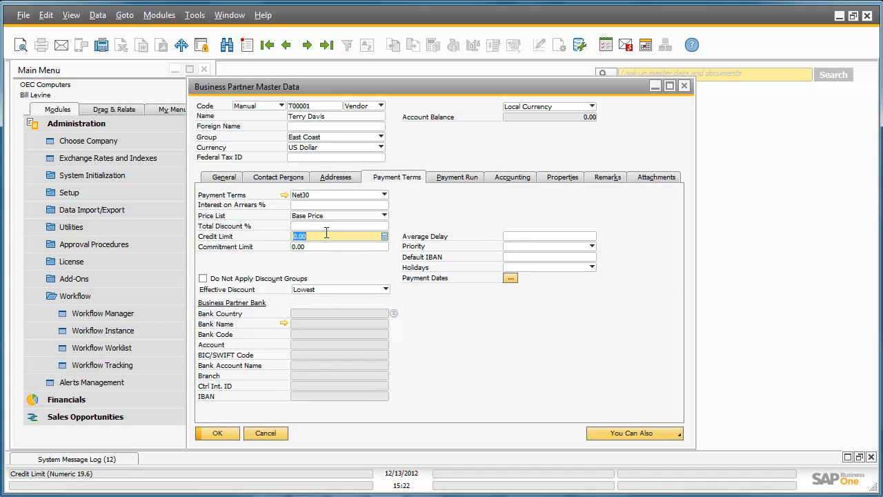
text(10000)
key(Tab)
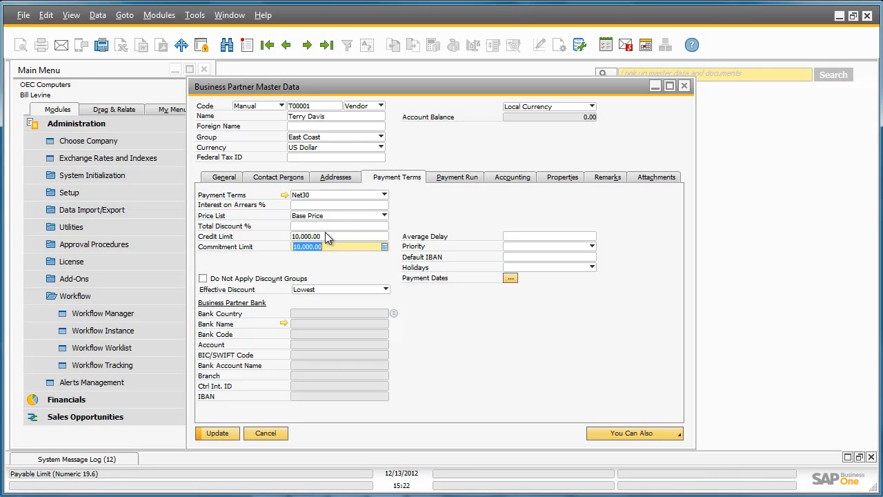
click(223, 433)
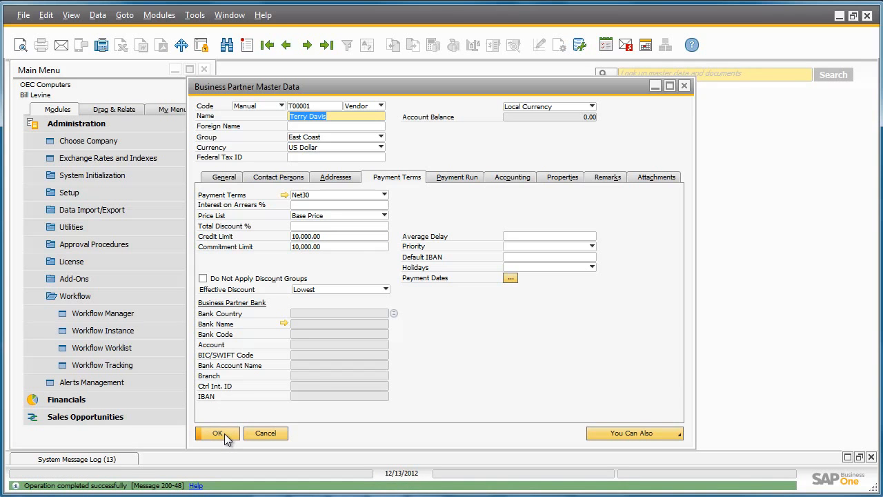
click(225, 434)
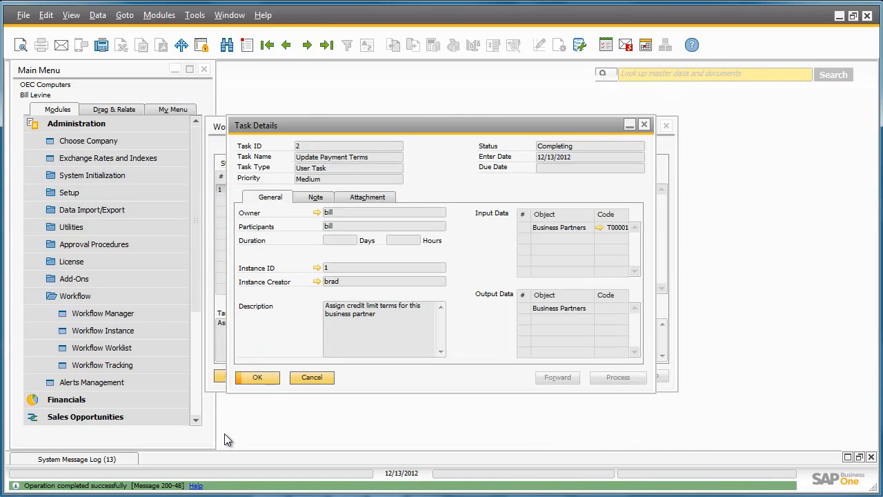
click(256, 377)
click(240, 378)
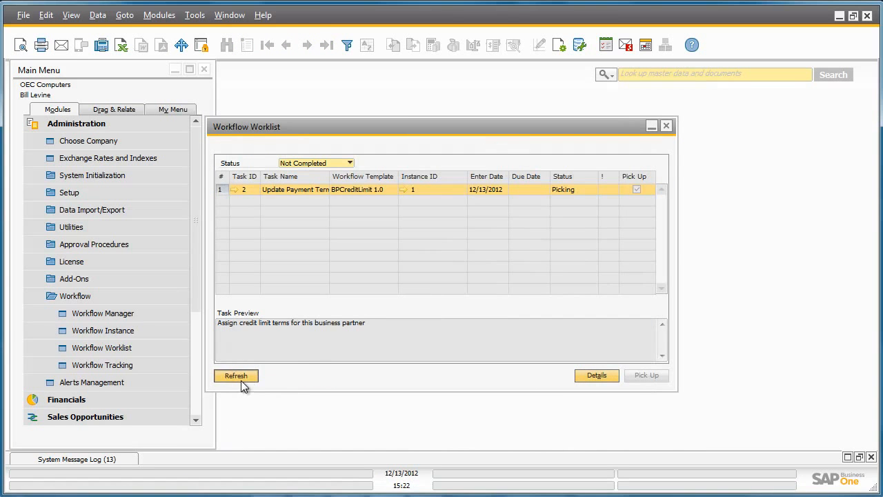